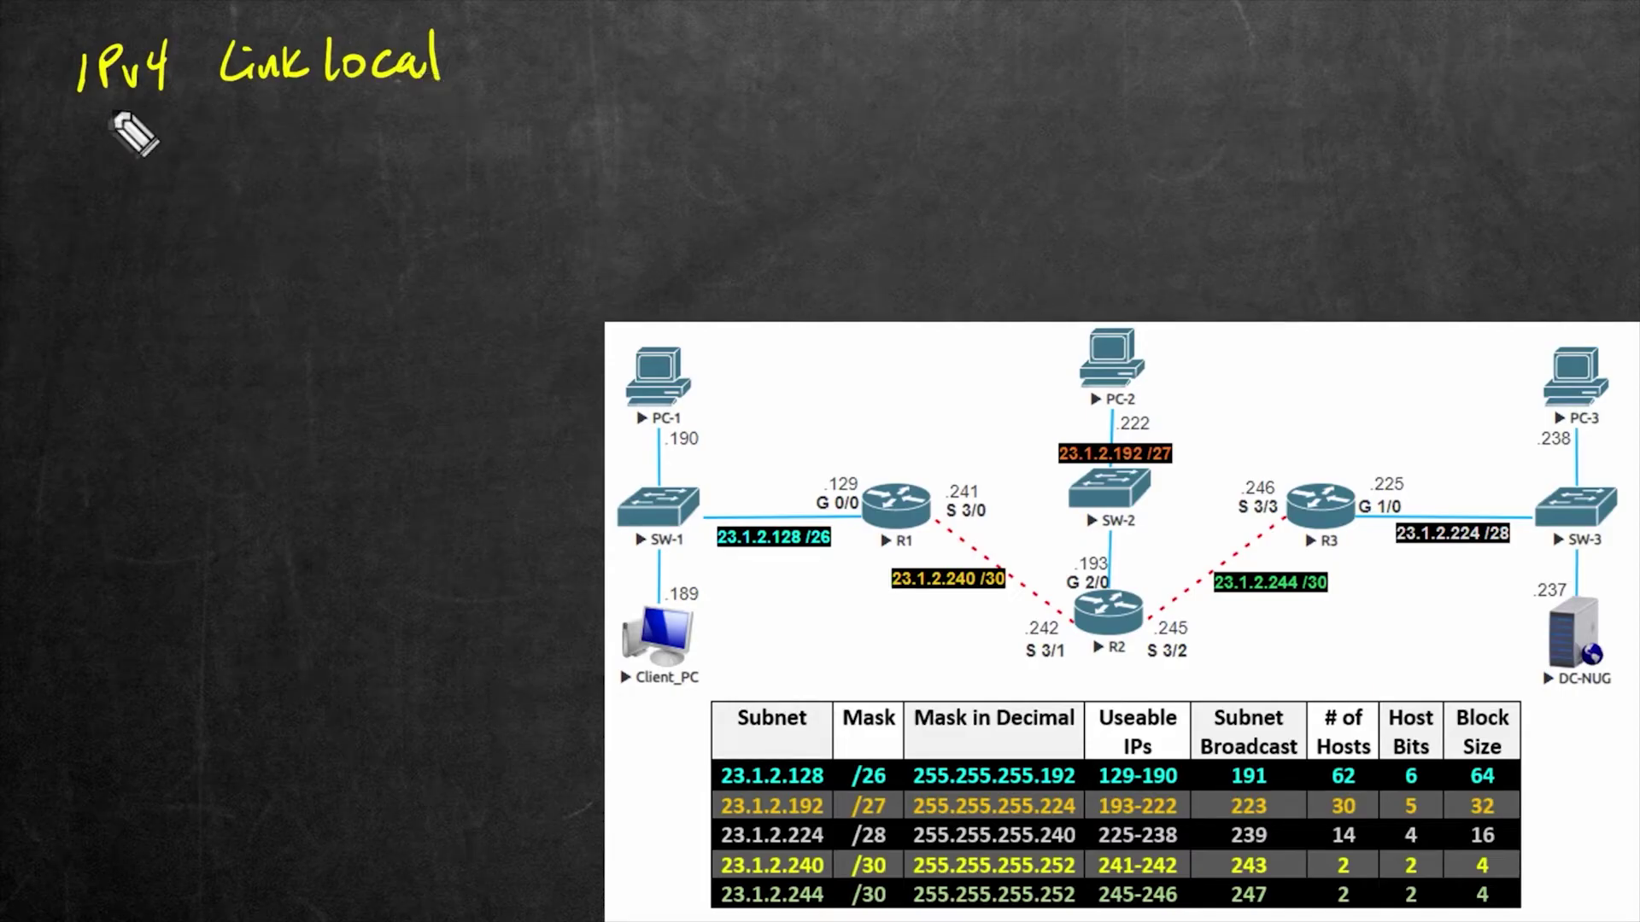
- Underline the 'IPv4 Link local' heading and circle Client_PC's corner with an arrow
drag(90, 113, 427, 96)
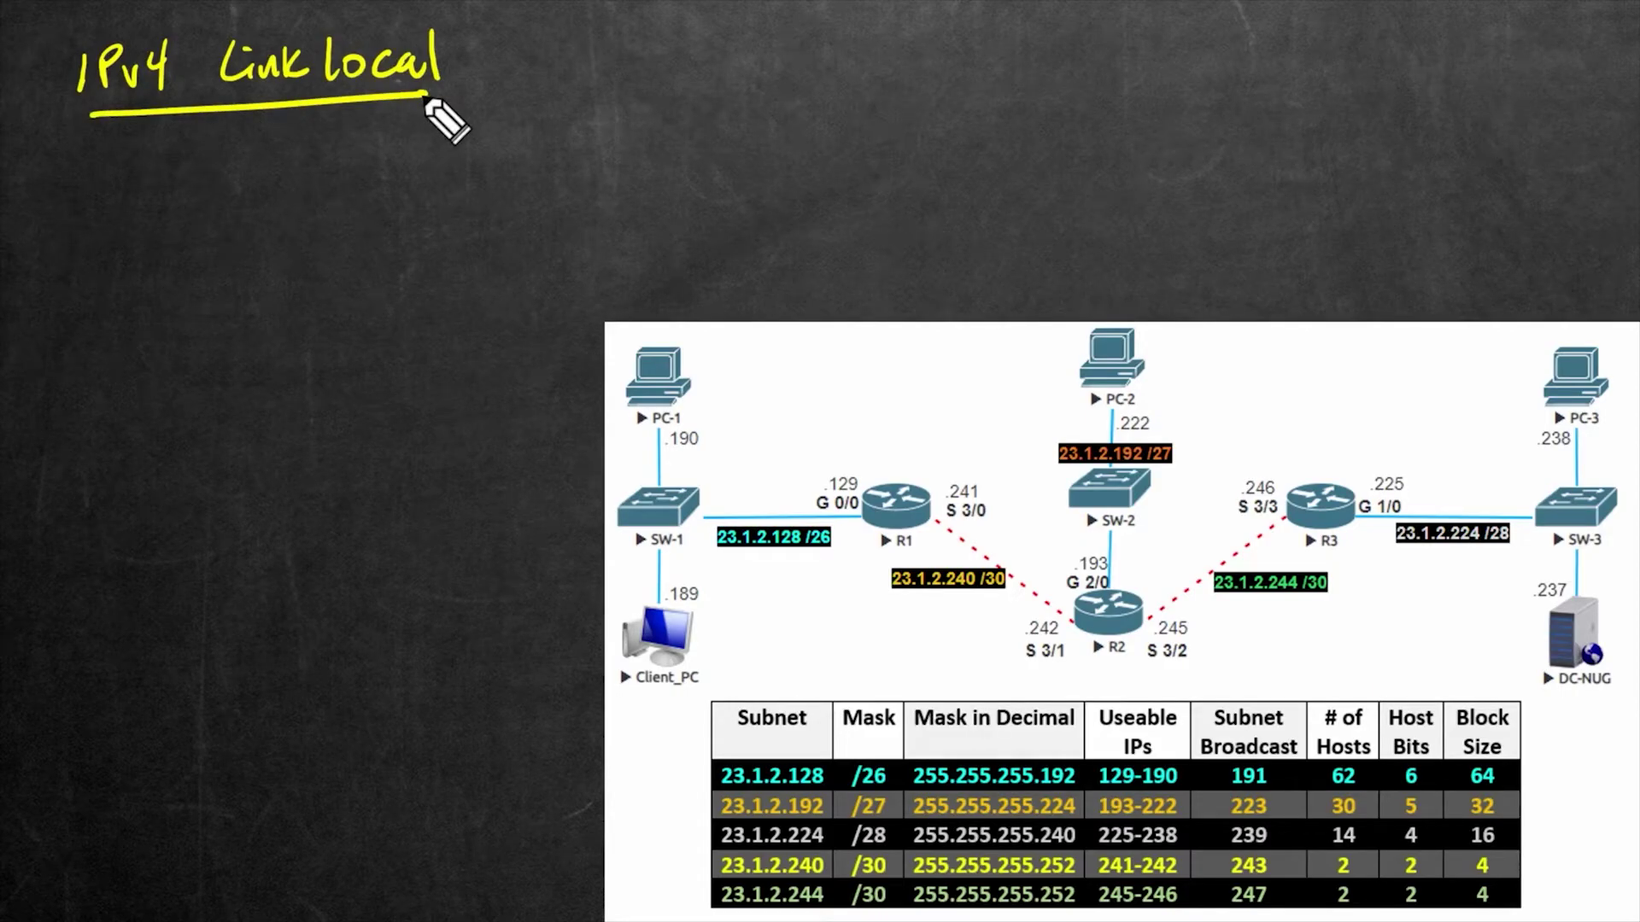
drag(816, 620, 855, 629)
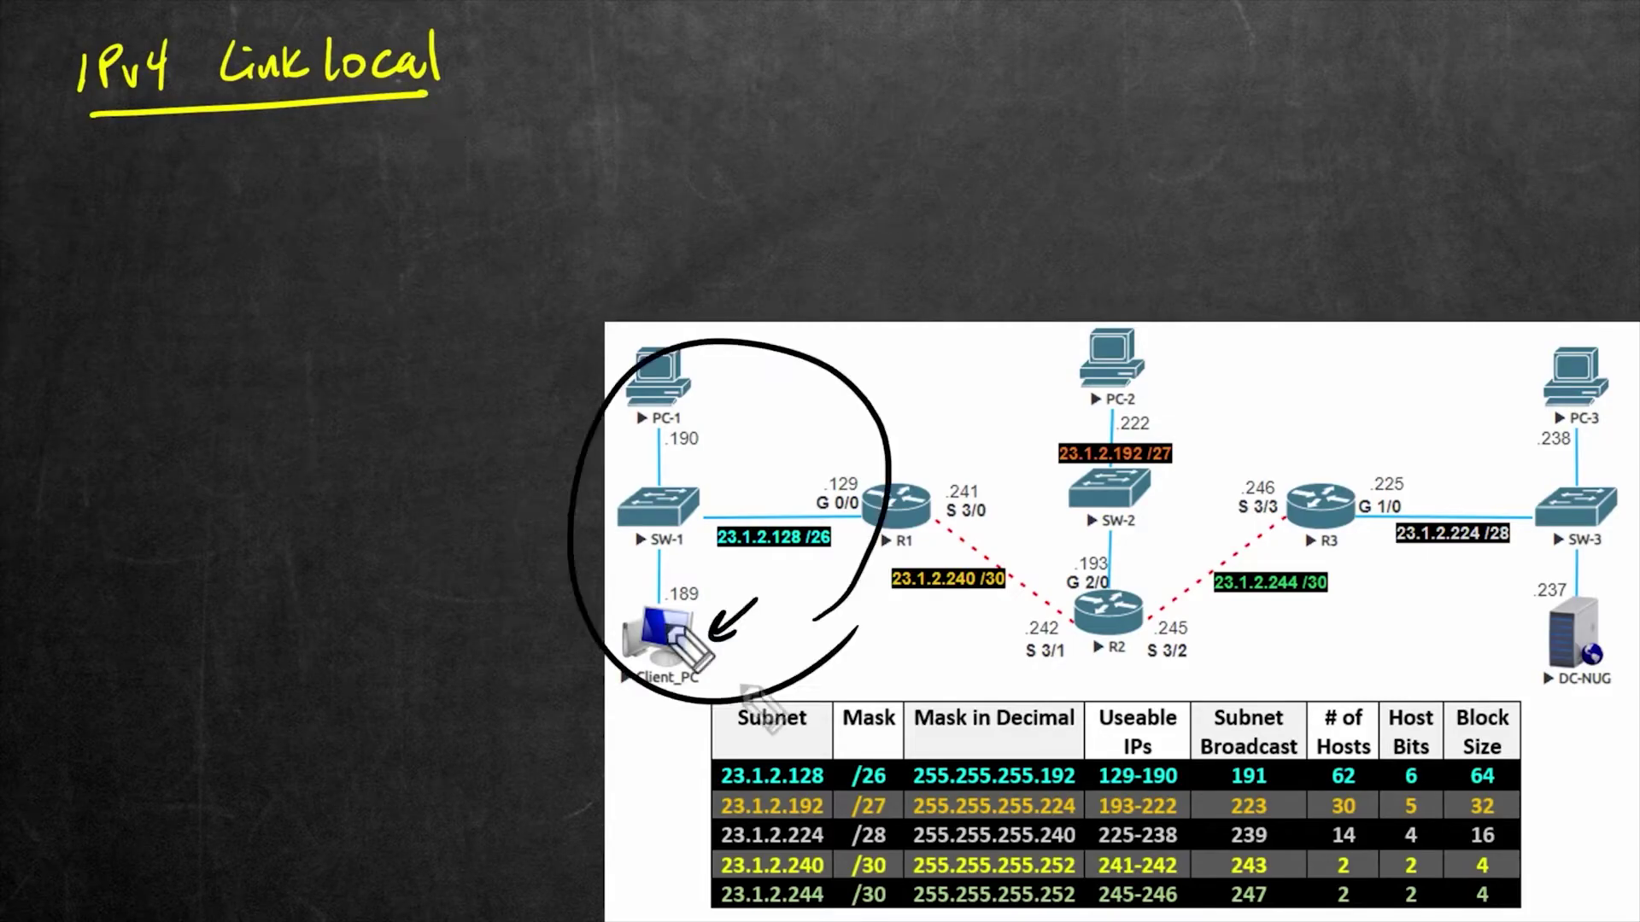
mouse_move(722, 637)
mouse_down()
mouse_move(756, 602)
mouse_move(736, 635)
mouse_up()
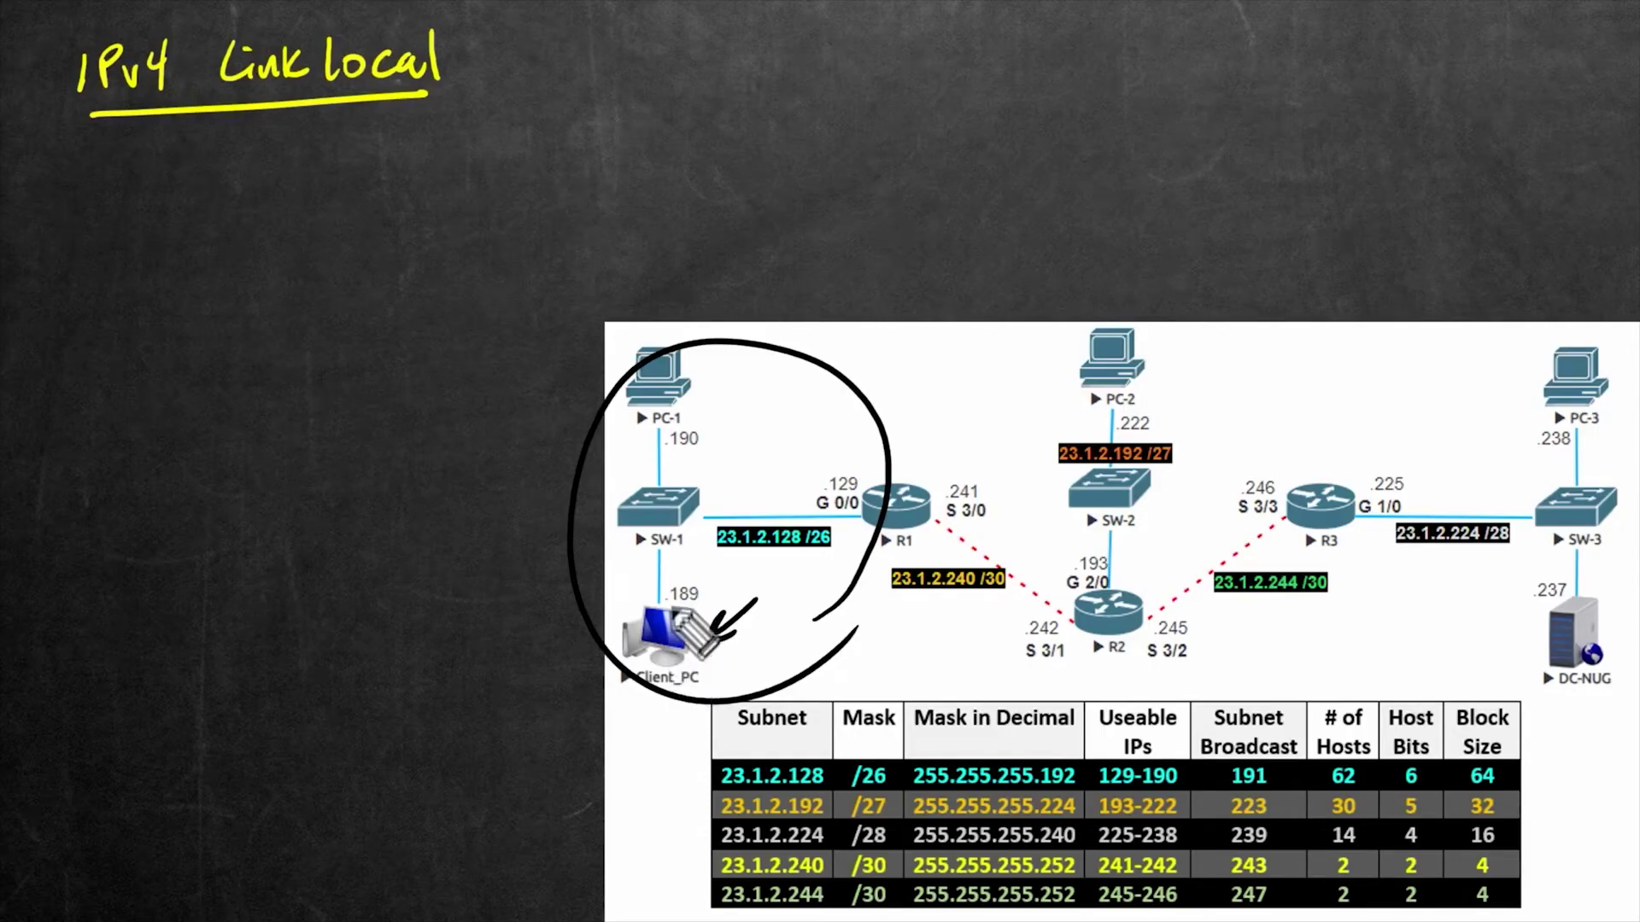
- Handwrite DHCP above R1, then APIPA and the start of 169.254 under the heading
drag(866, 346, 867, 376)
mouse_move(865, 347)
mouse_down()
mouse_move(869, 375)
mouse_move(893, 374)
mouse_up()
drag(889, 360, 918, 359)
mouse_move(913, 342)
mouse_down()
mouse_move(913, 376)
mouse_move(983, 376)
mouse_up()
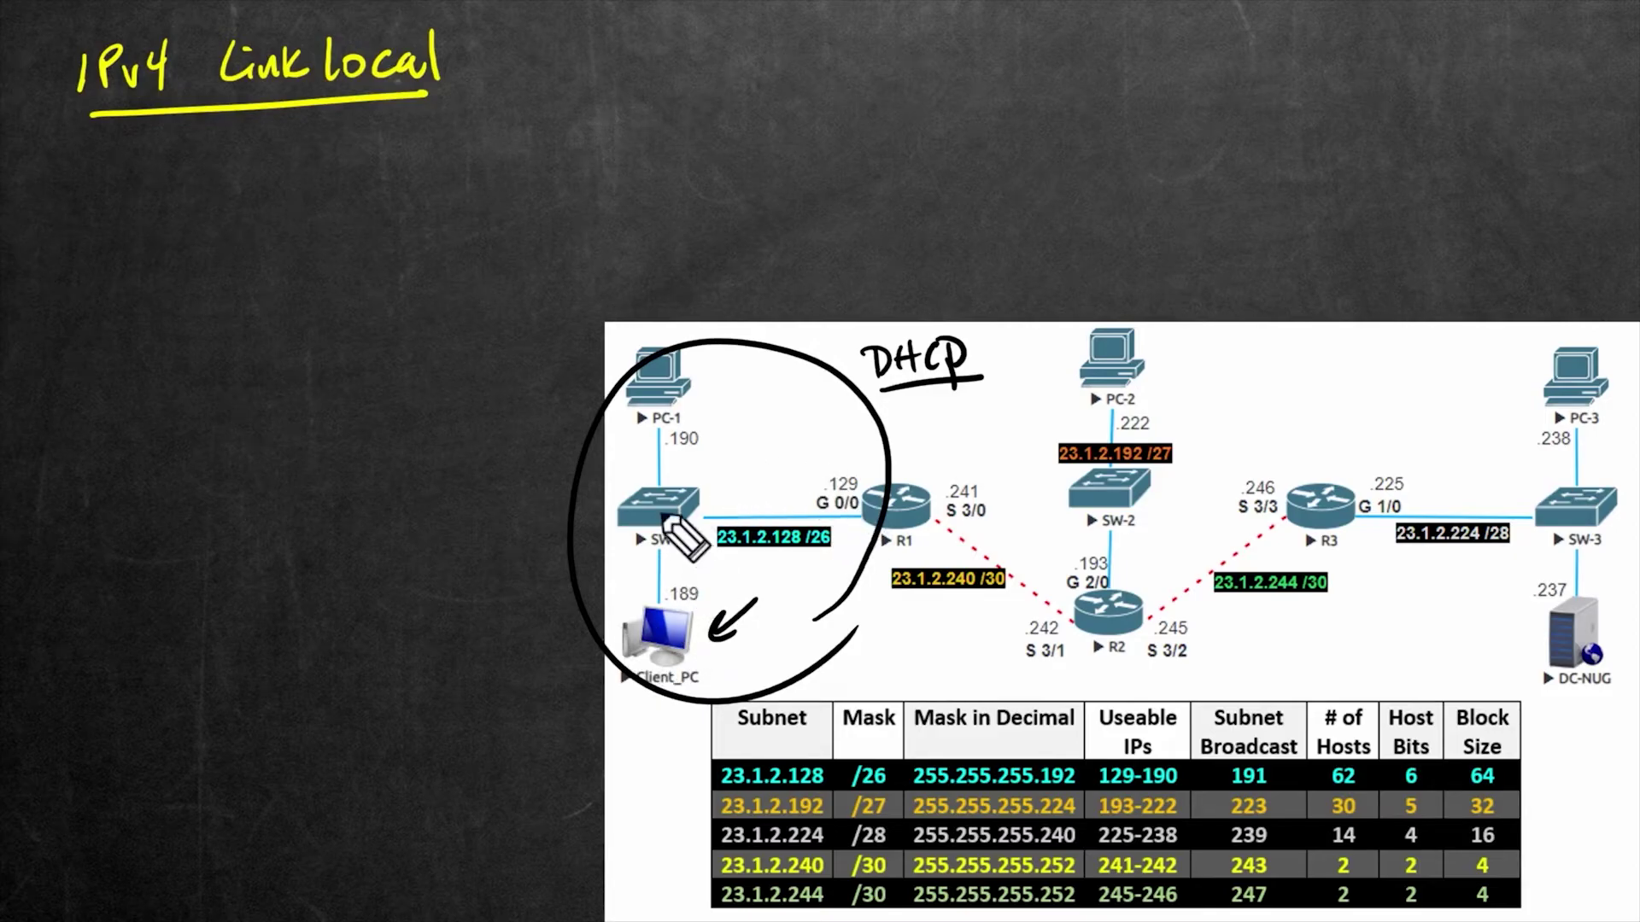
mouse_move(146, 191)
mouse_down()
mouse_move(146, 212)
mouse_move(192, 156)
mouse_move(234, 202)
mouse_move(293, 165)
mouse_move(341, 165)
mouse_move(267, 229)
mouse_up()
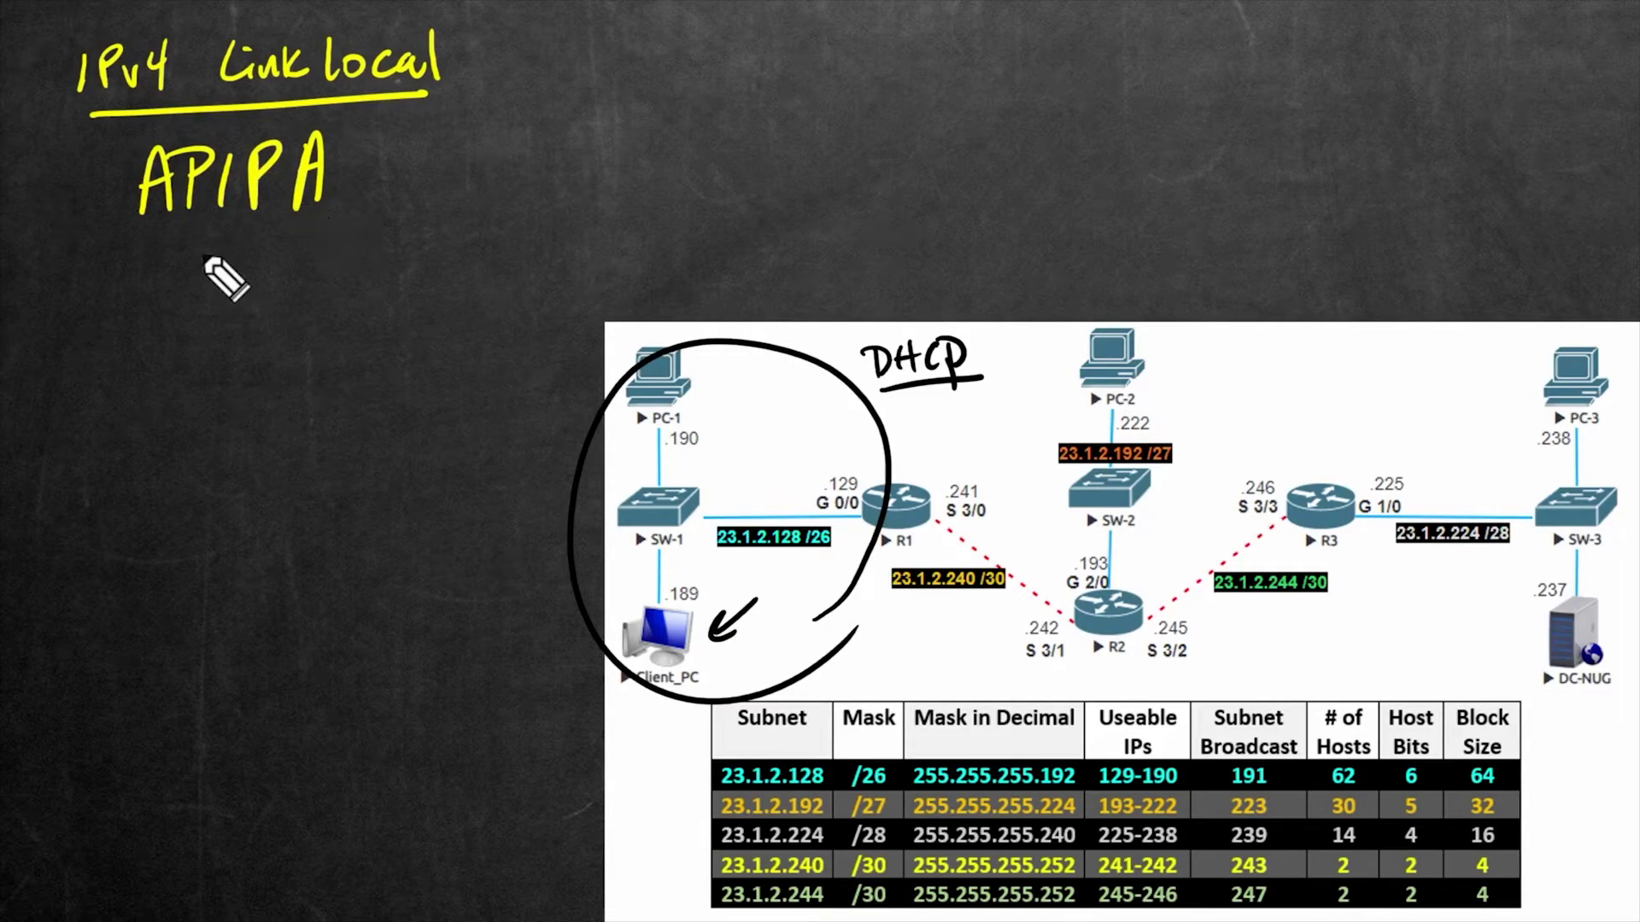
mouse_move(186, 256)
mouse_down()
mouse_move(182, 301)
mouse_move(209, 285)
mouse_up()
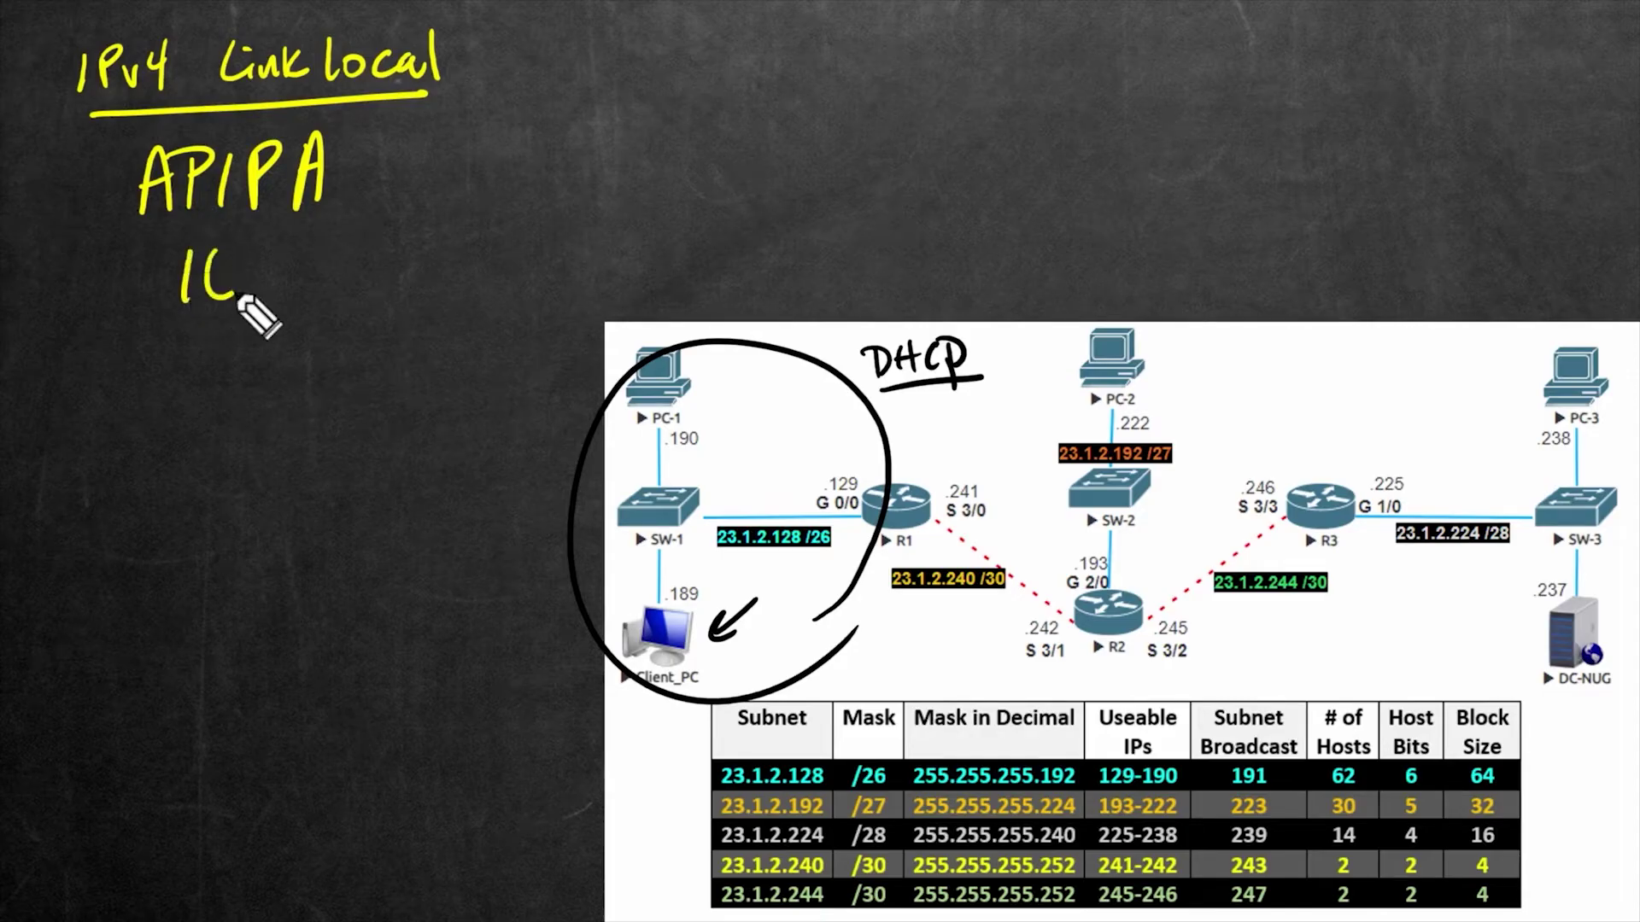
mouse_move(279, 242)
mouse_down()
mouse_move(272, 268)
mouse_move(377, 254)
mouse_move(428, 274)
mouse_move(883, 190)
mouse_up()
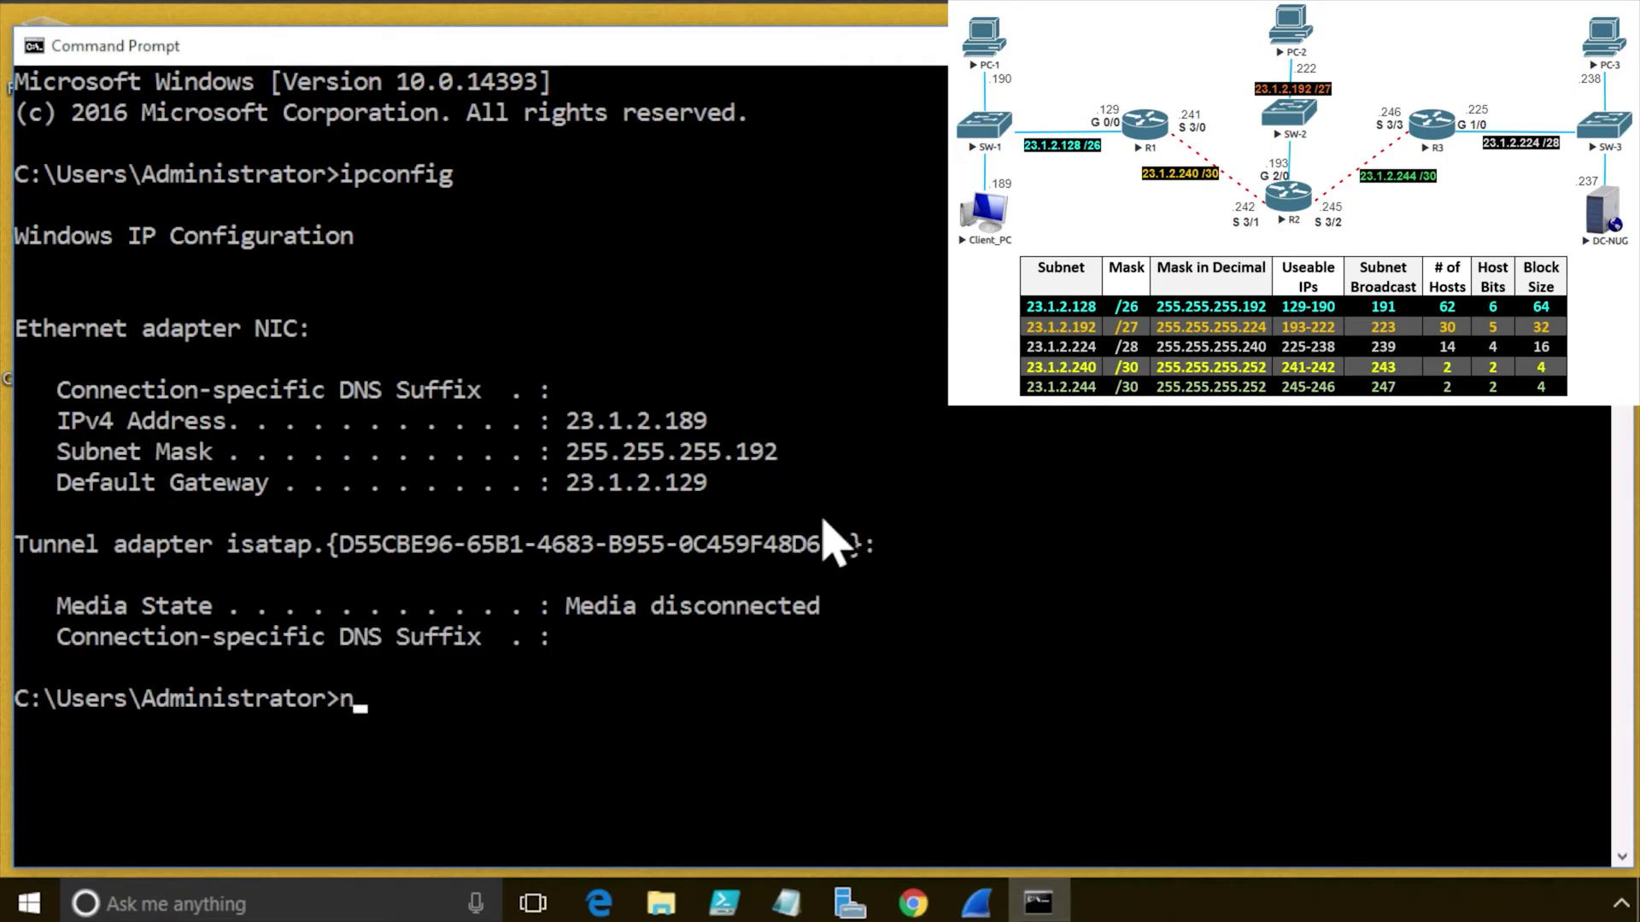
- Launch Network Connections with ncpa.cpl and move its window to the right
text(l)
key(Return)
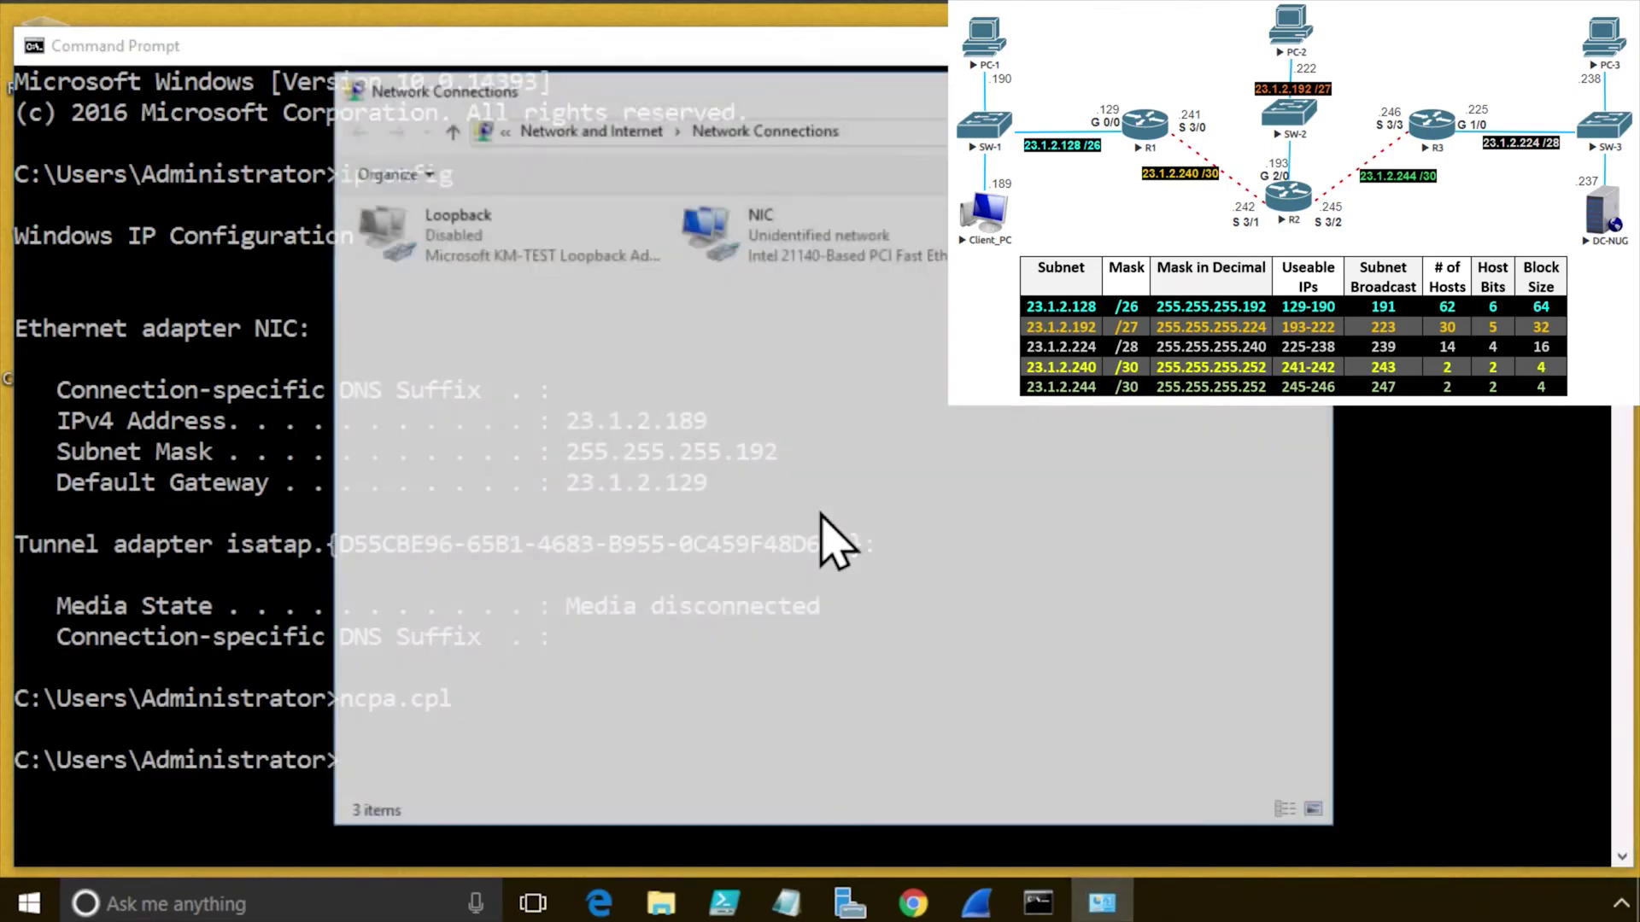
drag(669, 92, 813, 97)
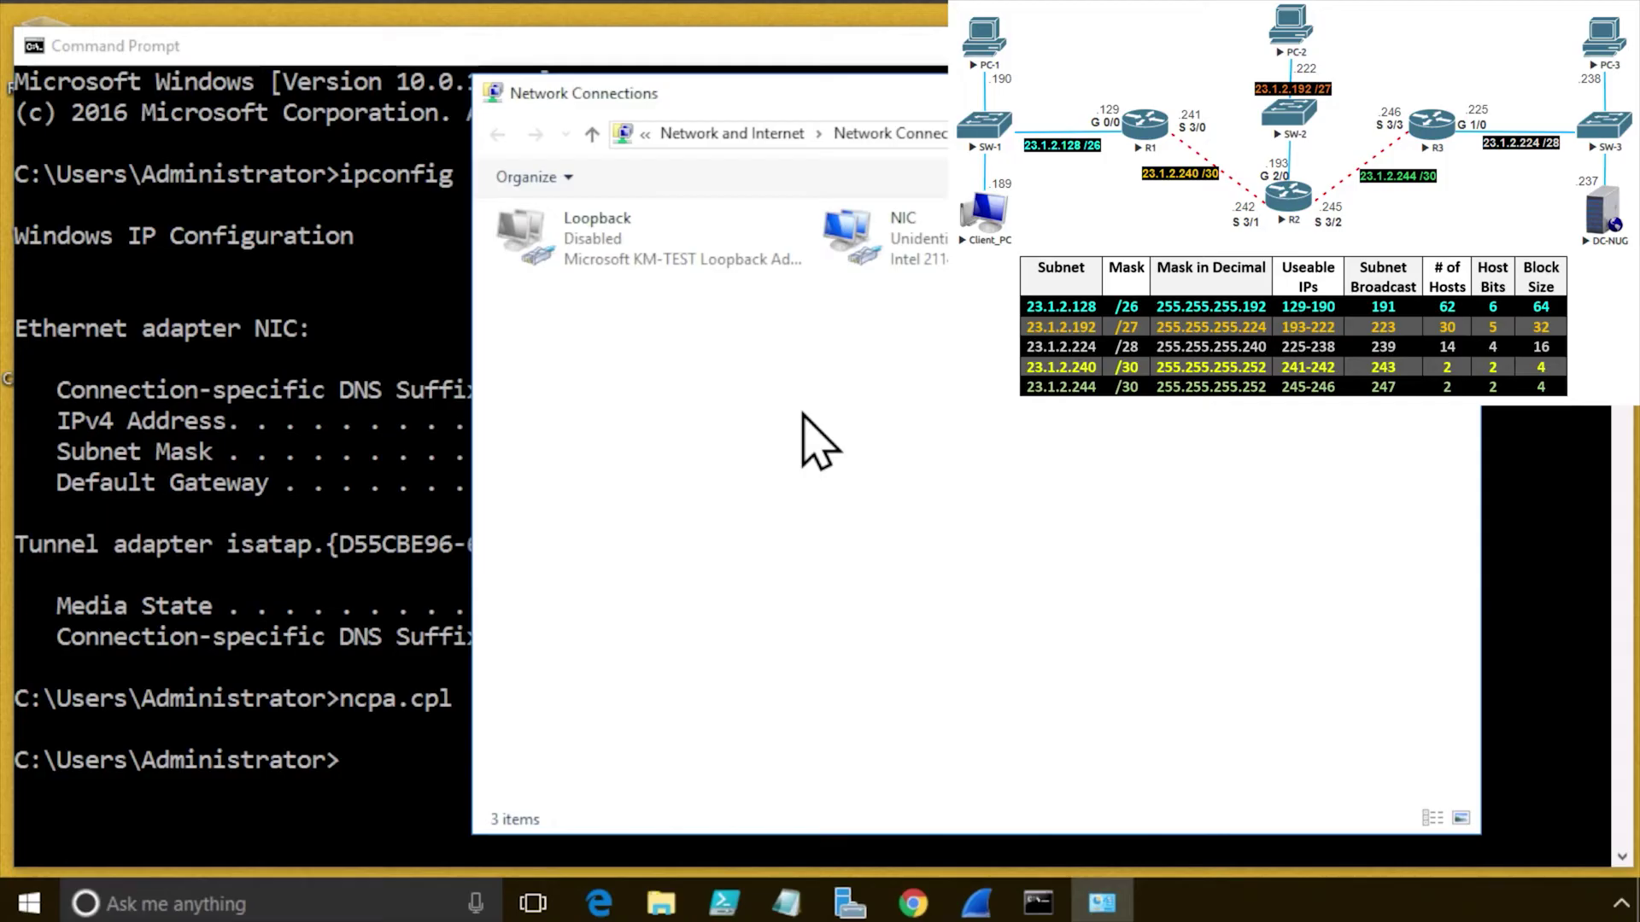
- Set the NIC's TCP/IPv4 properties to obtain an IP address automatically and save
right_click(935, 254)
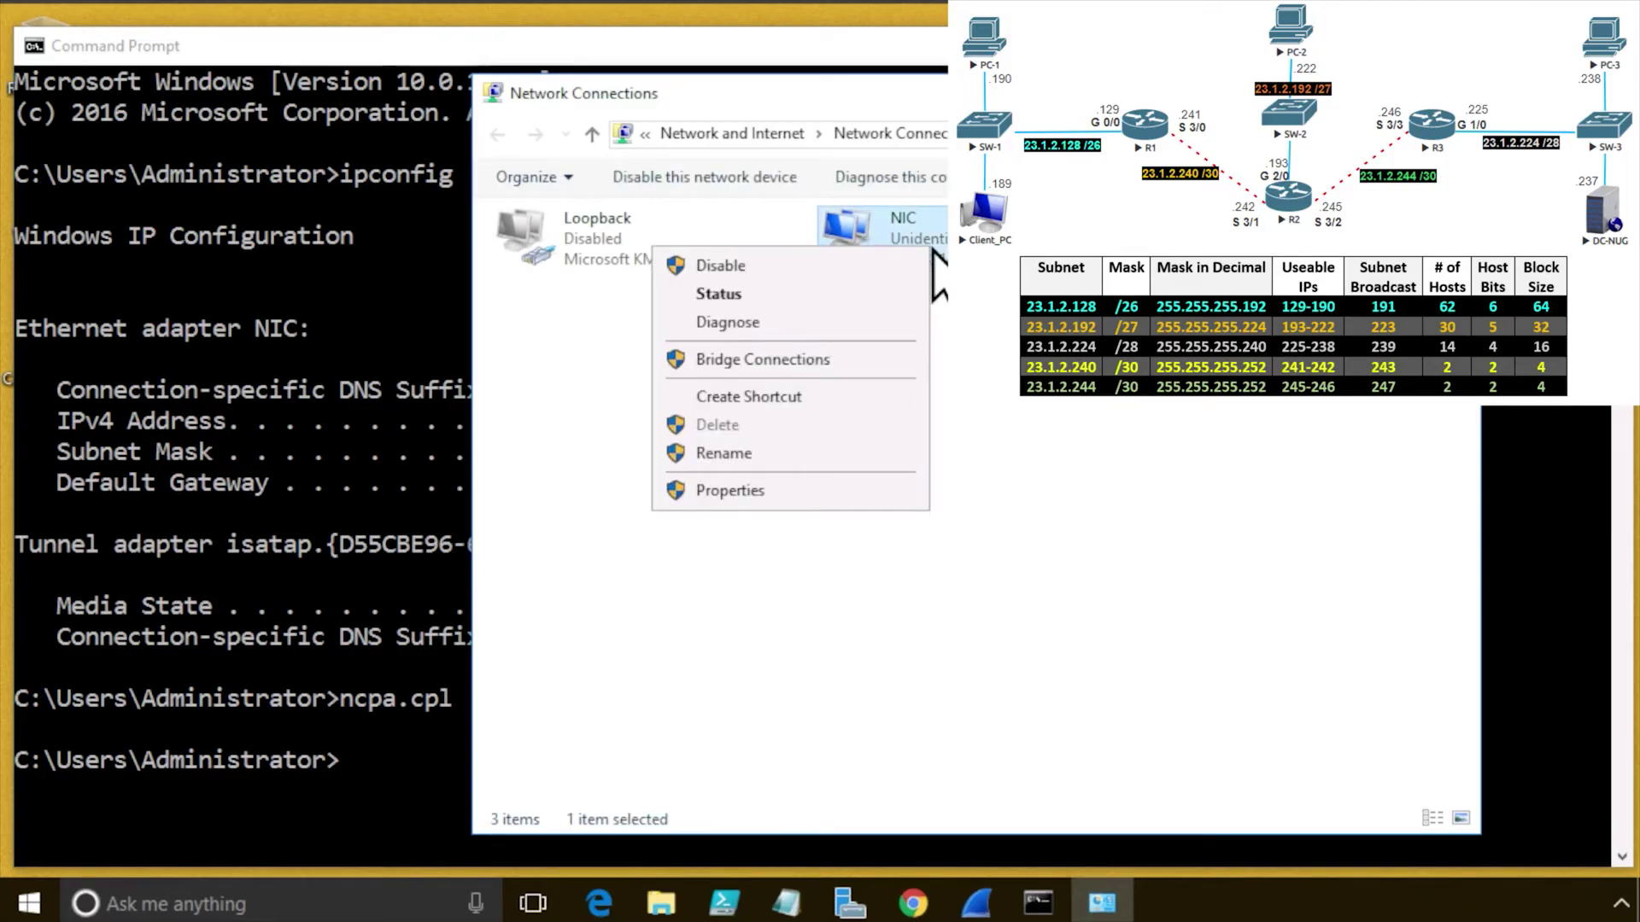
click(730, 491)
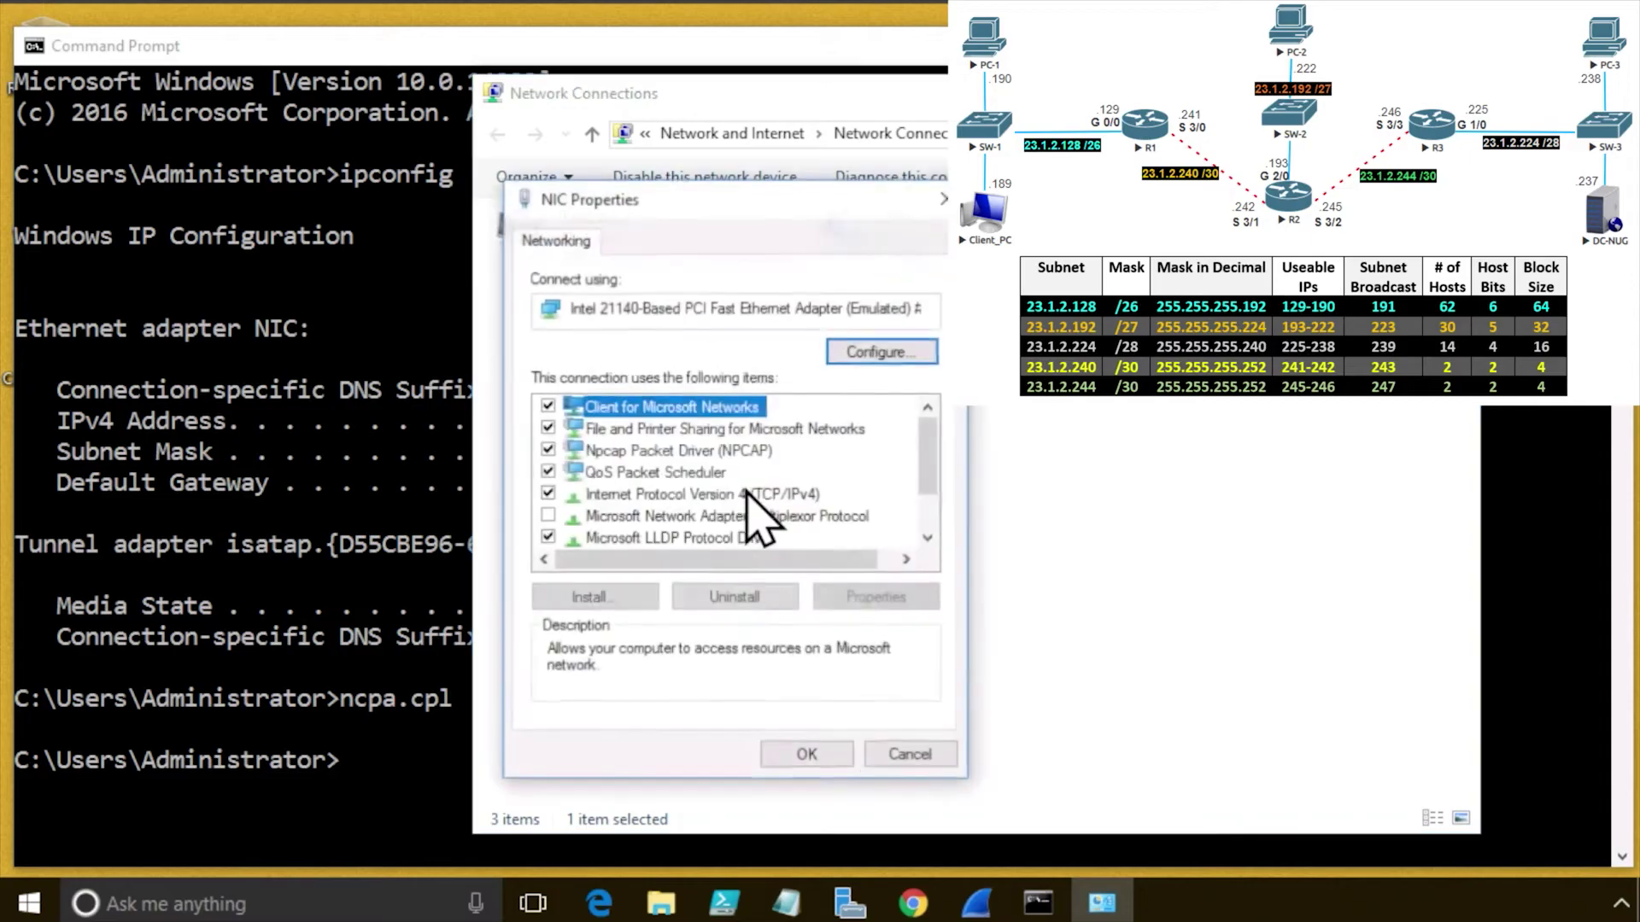
click(763, 497)
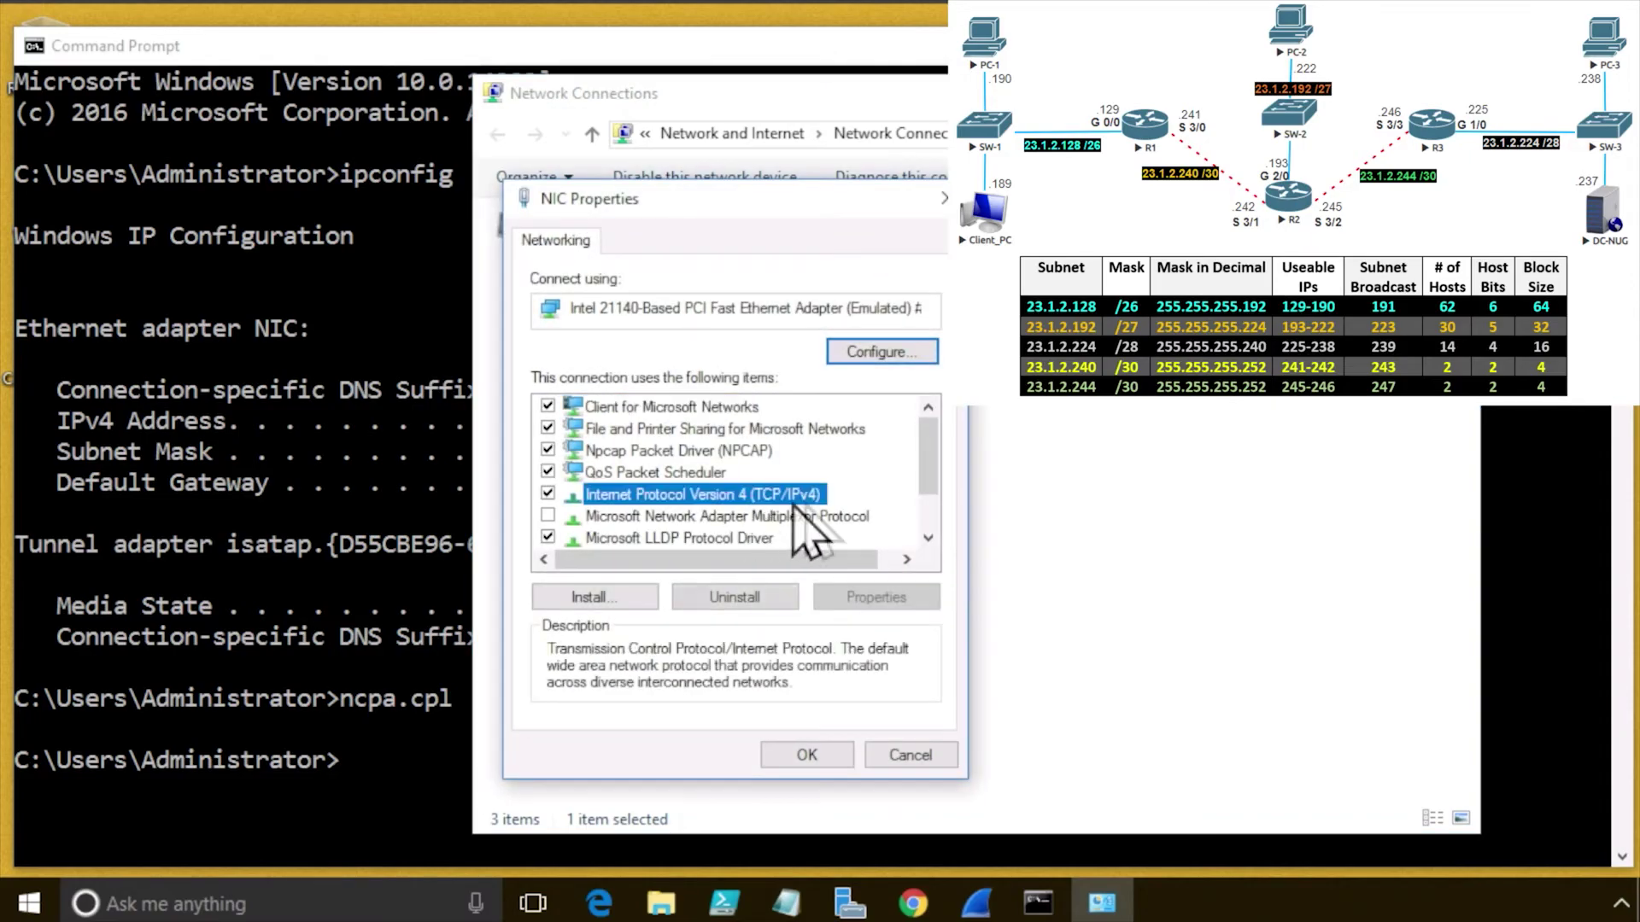
double_click(771, 501)
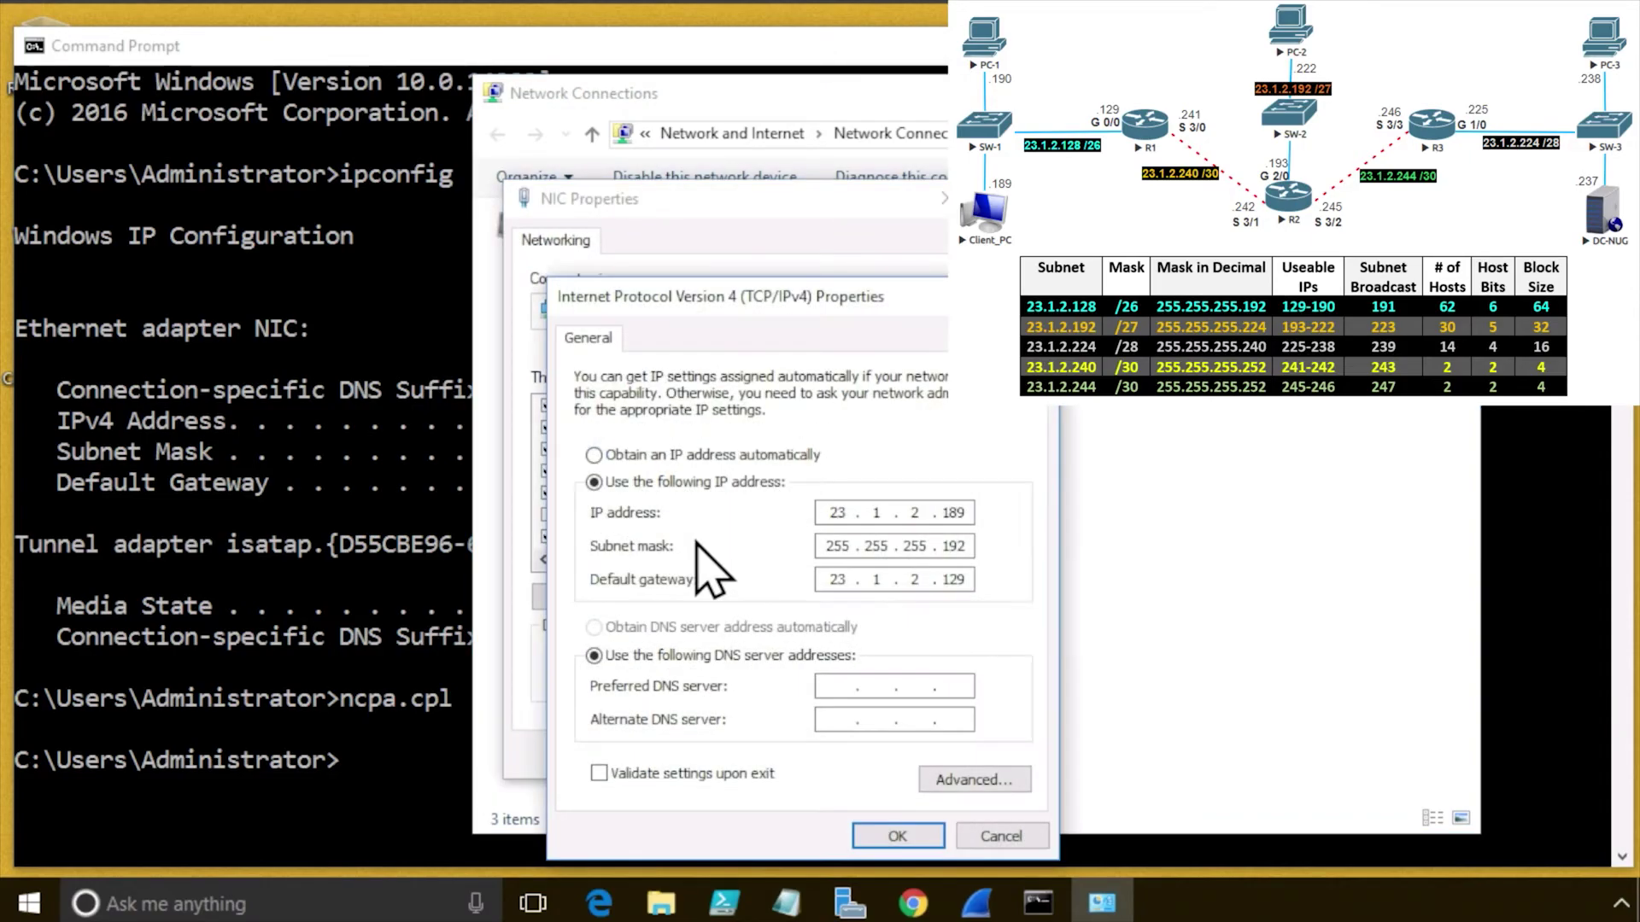
click(594, 455)
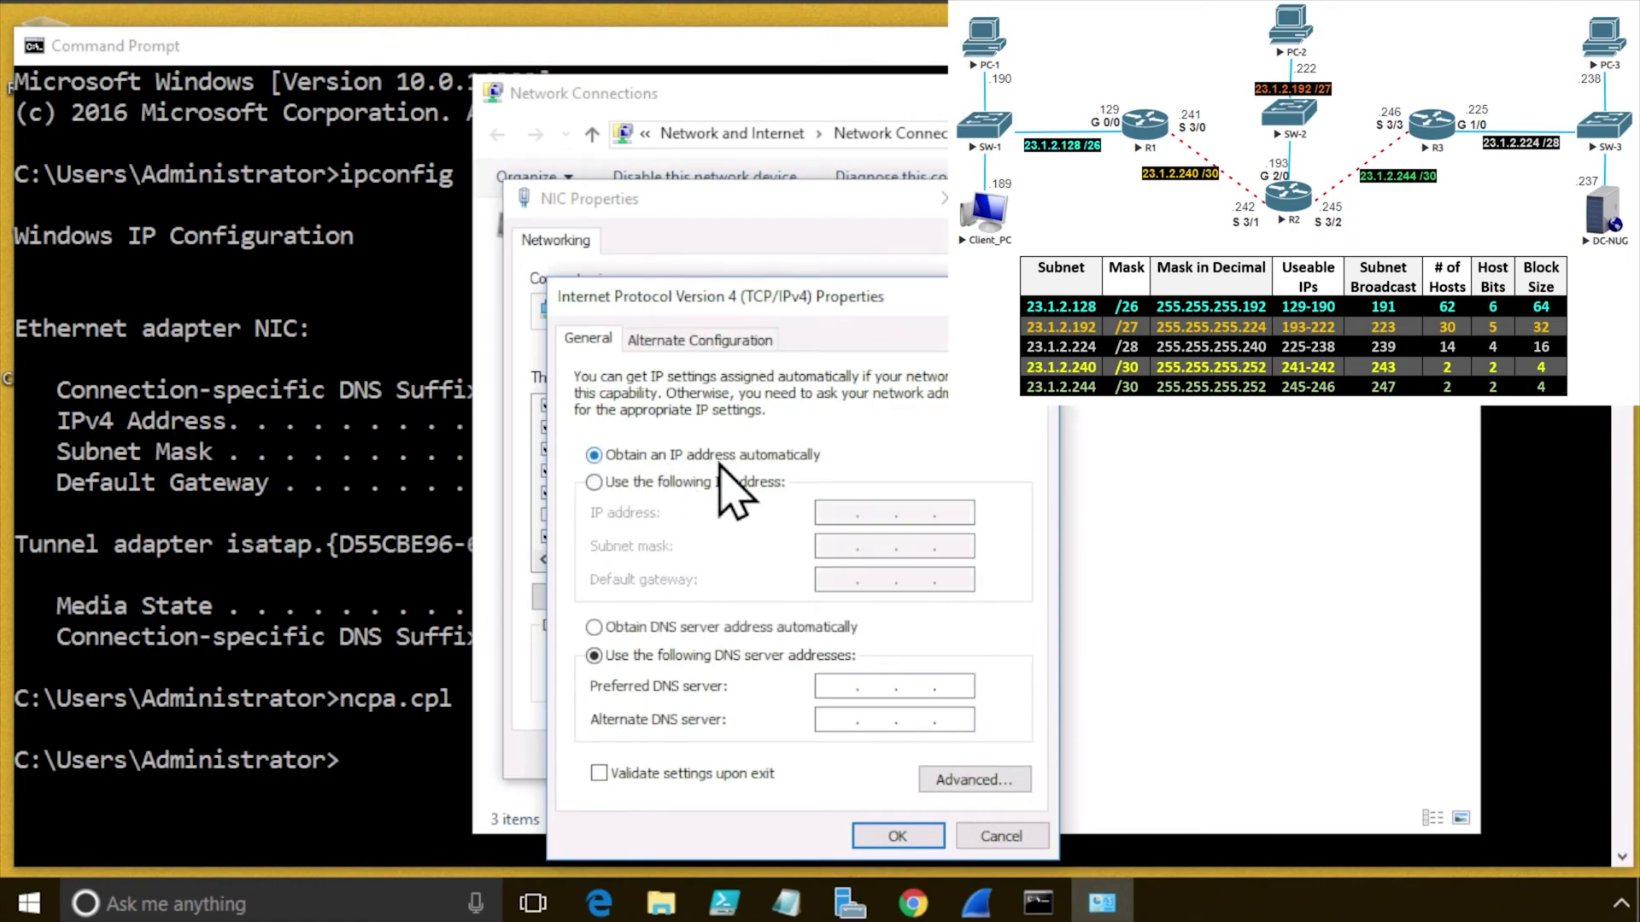
click(912, 833)
click(810, 755)
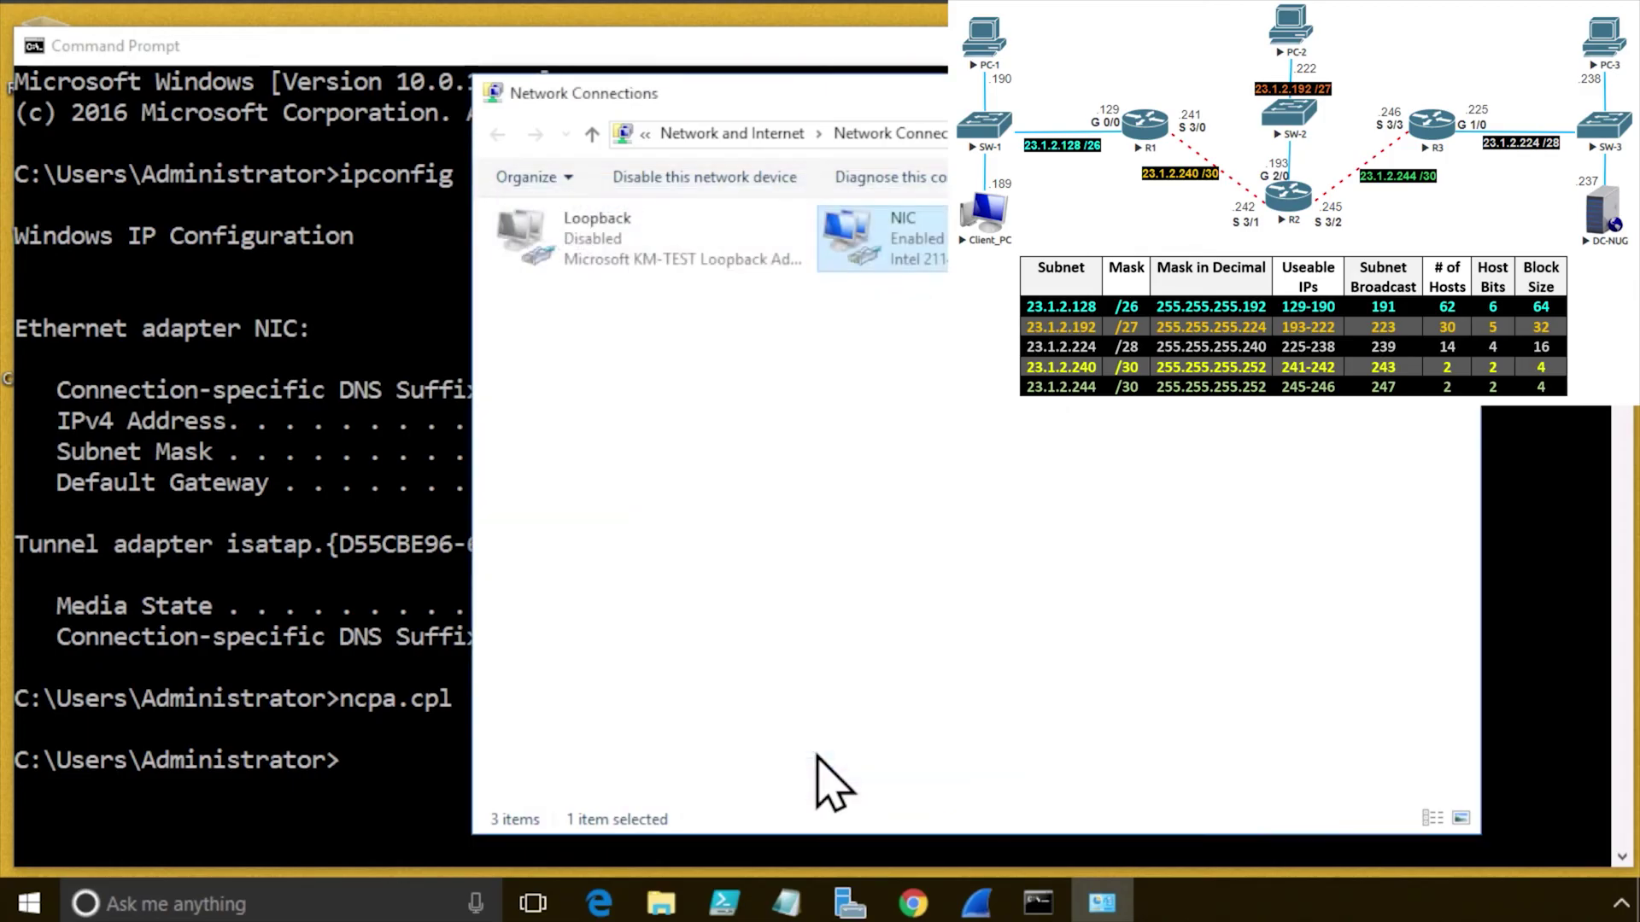
click(390, 615)
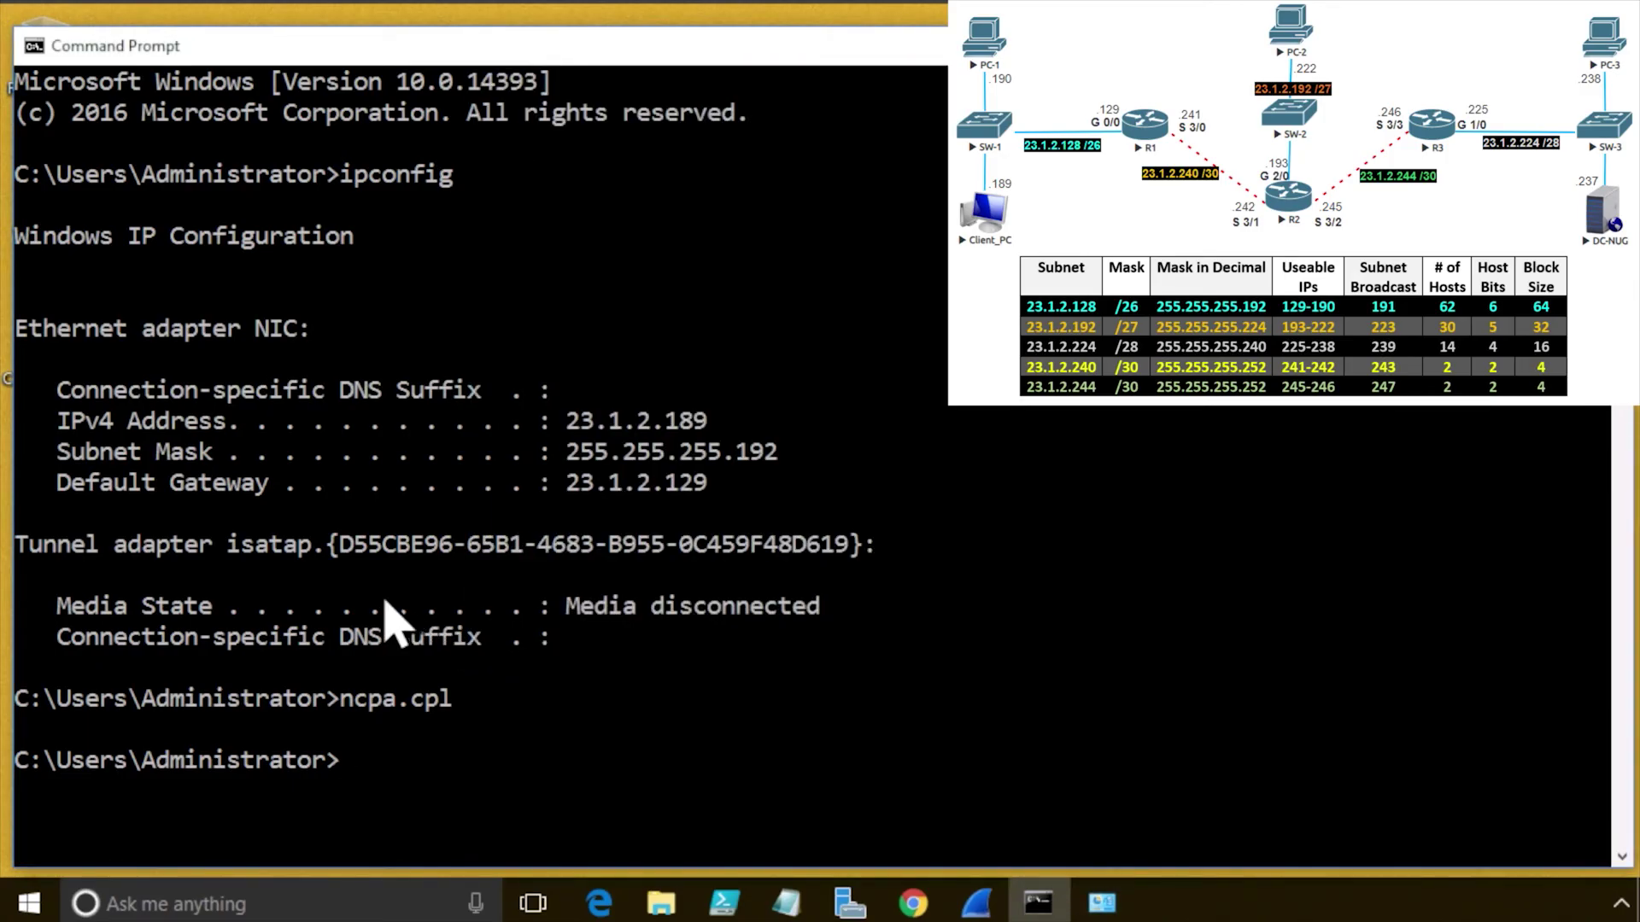
- Rerun ipconfig to show the APIPA address 169.254.183.197 with mask 255.255.0.0
key(Up)
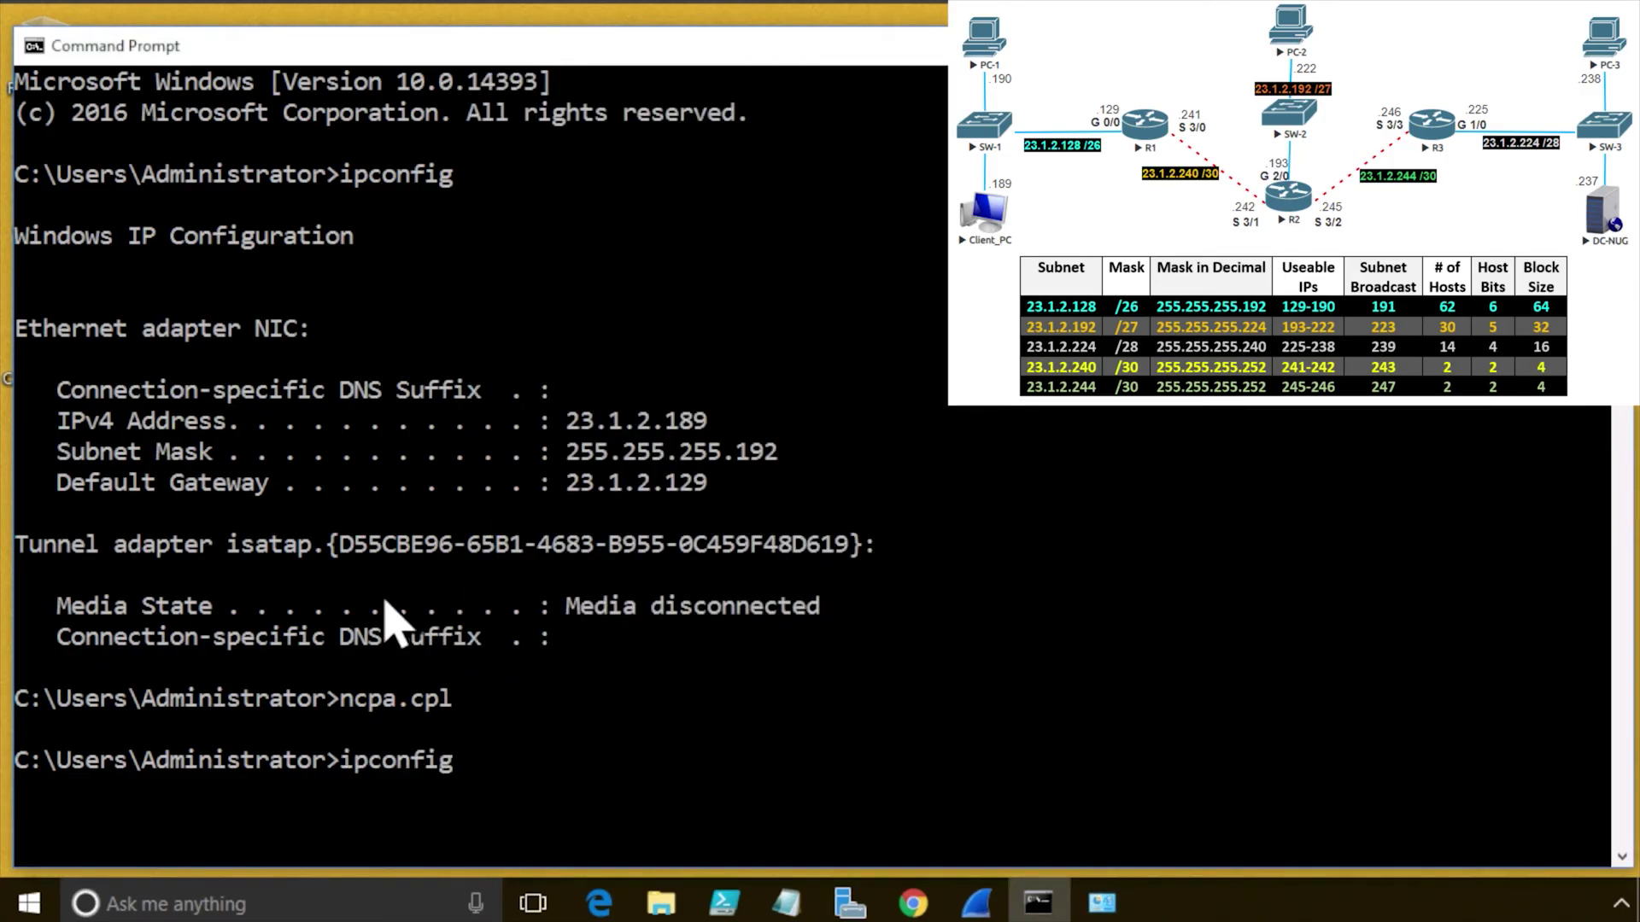
key(Return)
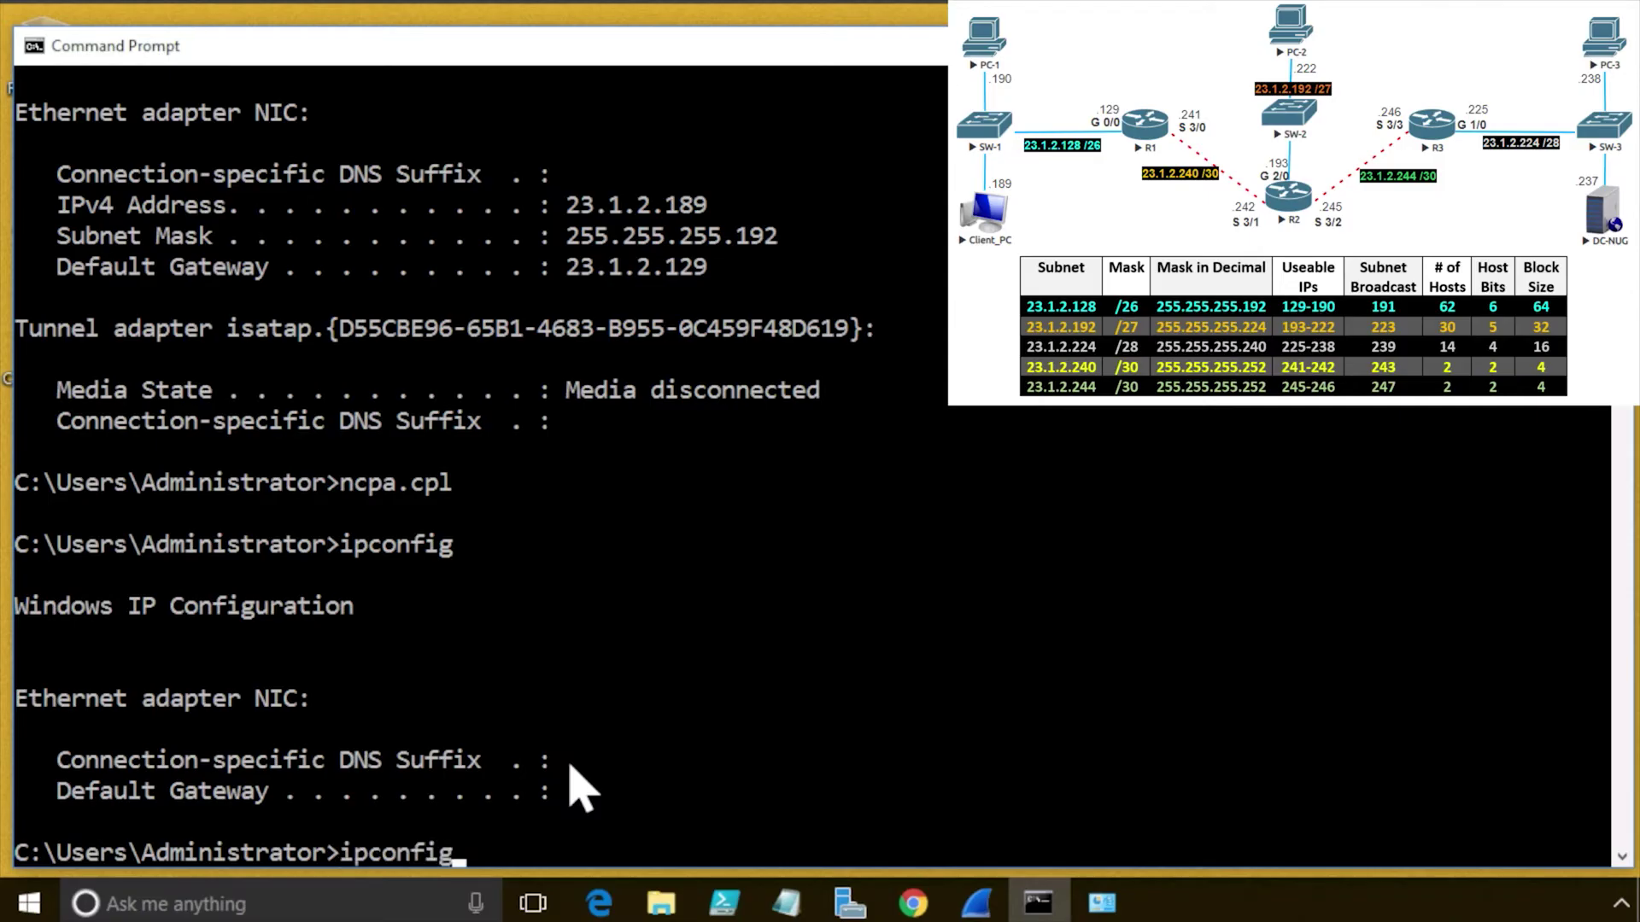
key(Return)
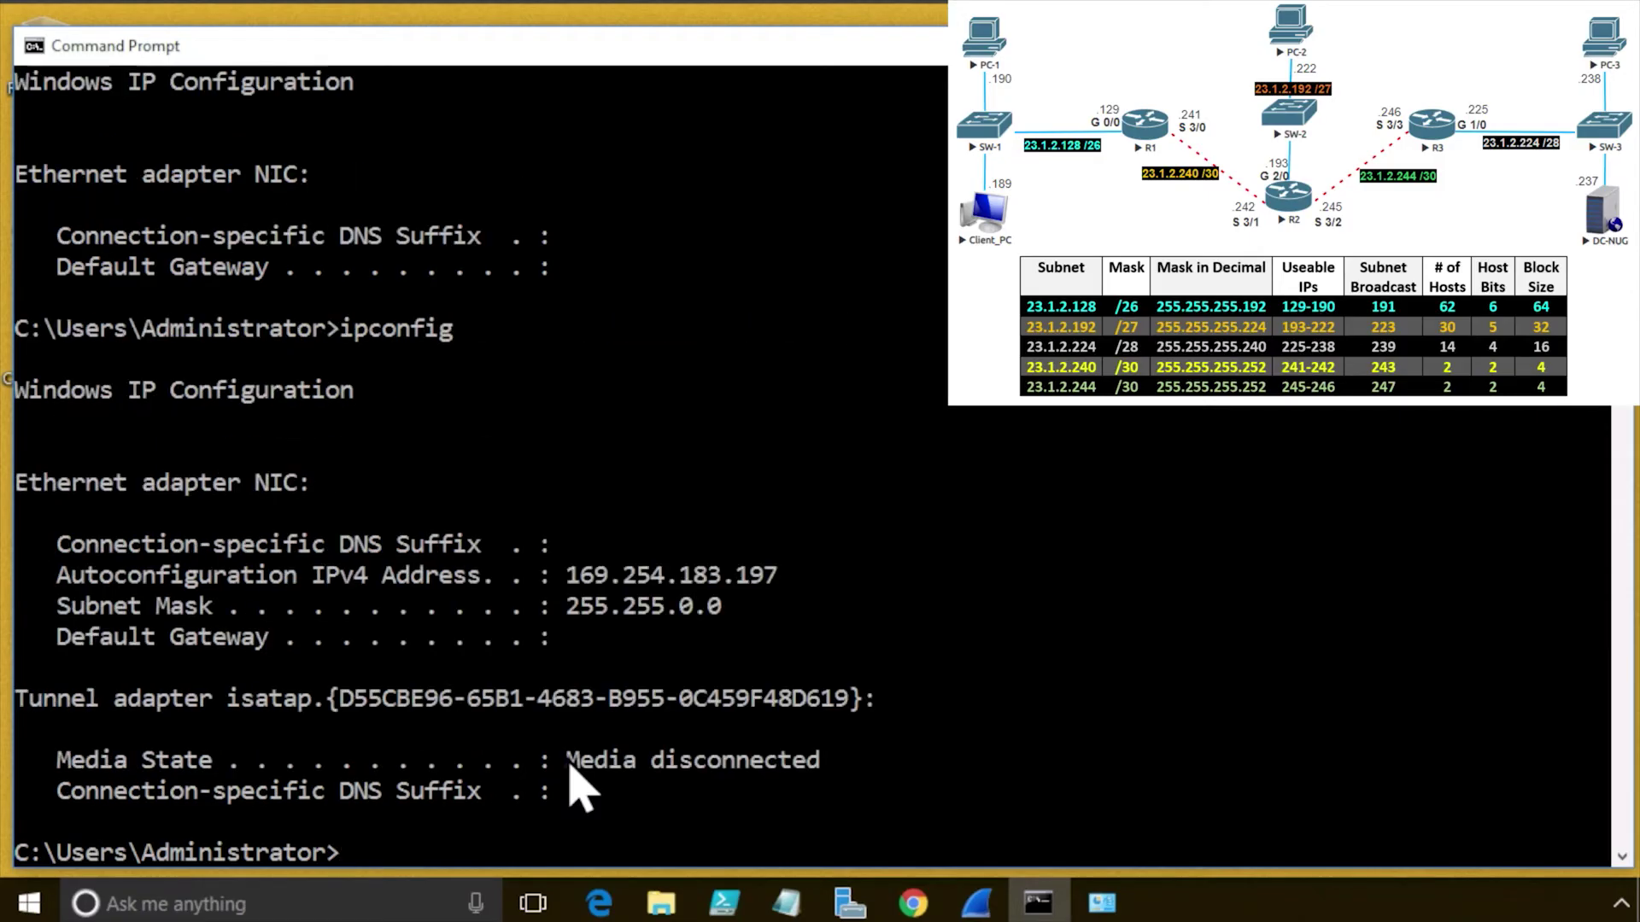
- Underline 169.254 in the output and handwrite 169.254.183.197, 255.255.0.0 and /16 beside Client_PC
drag(569, 576, 769, 589)
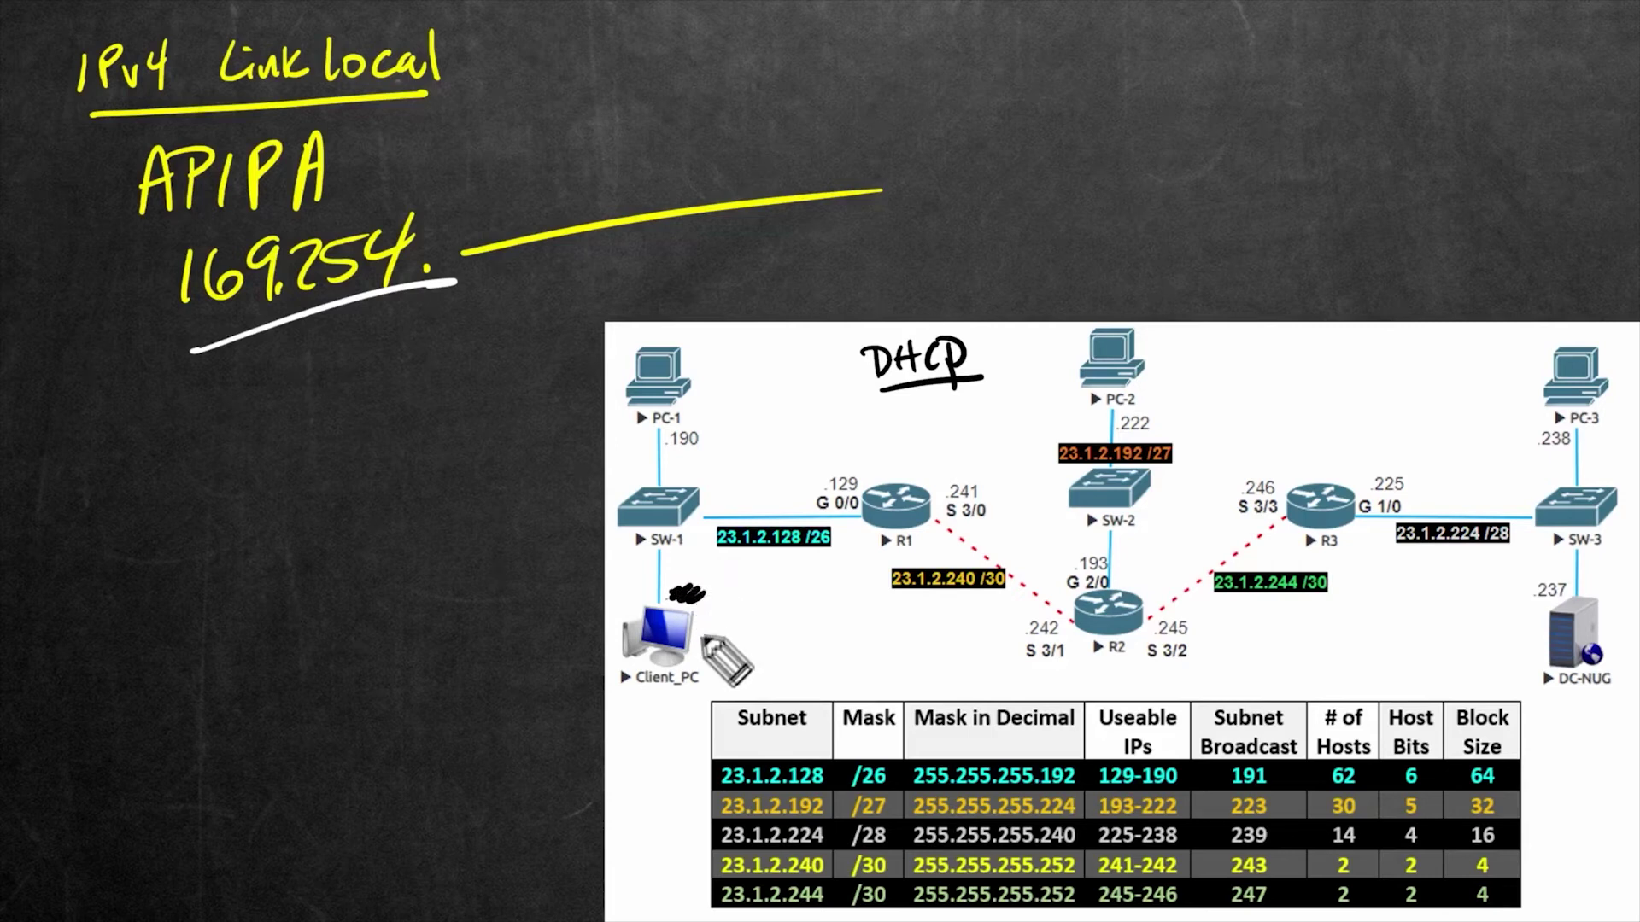
mouse_move(703, 635)
mouse_down()
mouse_move(816, 639)
mouse_move(866, 599)
mouse_move(877, 617)
mouse_up()
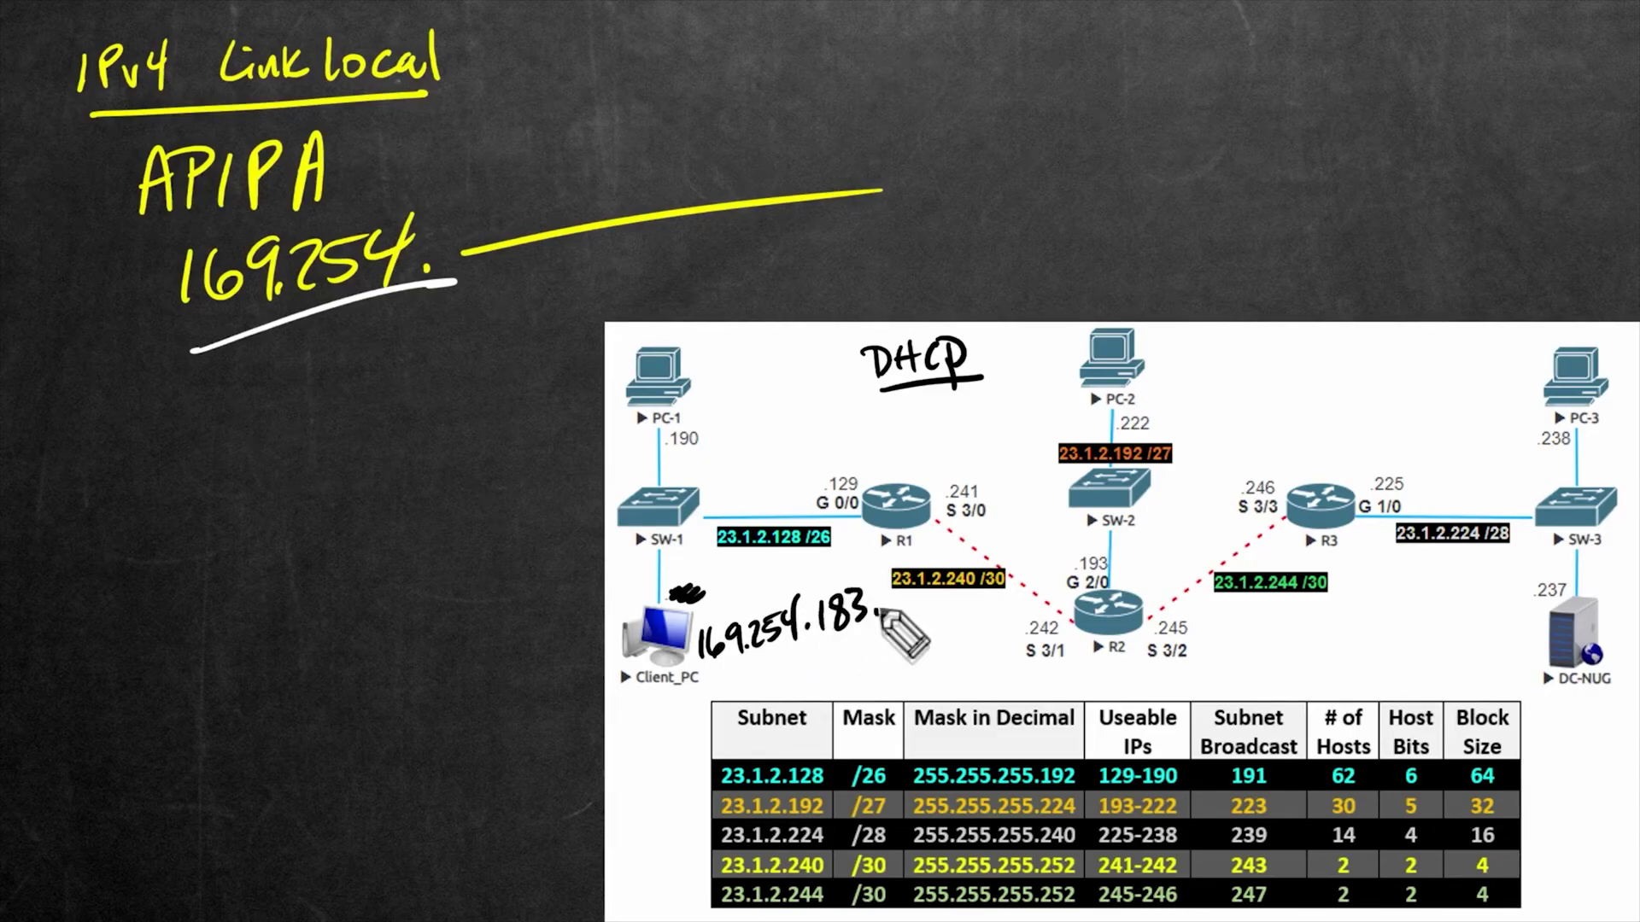
mouse_move(884, 615)
mouse_down()
mouse_move(897, 636)
mouse_move(939, 611)
mouse_move(919, 603)
mouse_up()
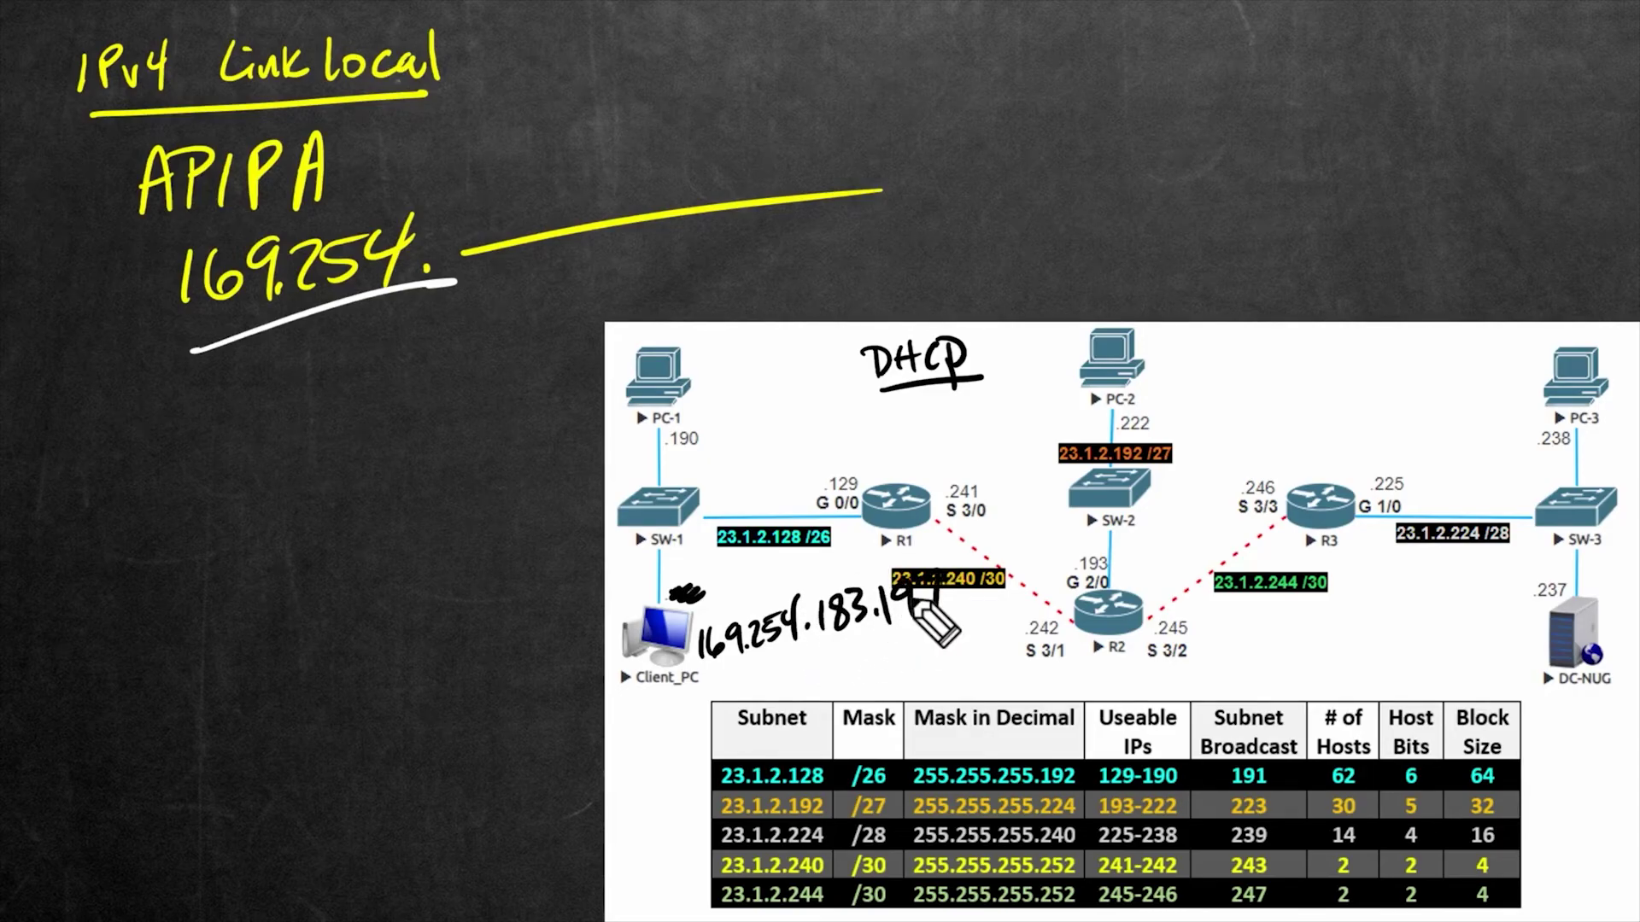
drag(710, 680, 848, 658)
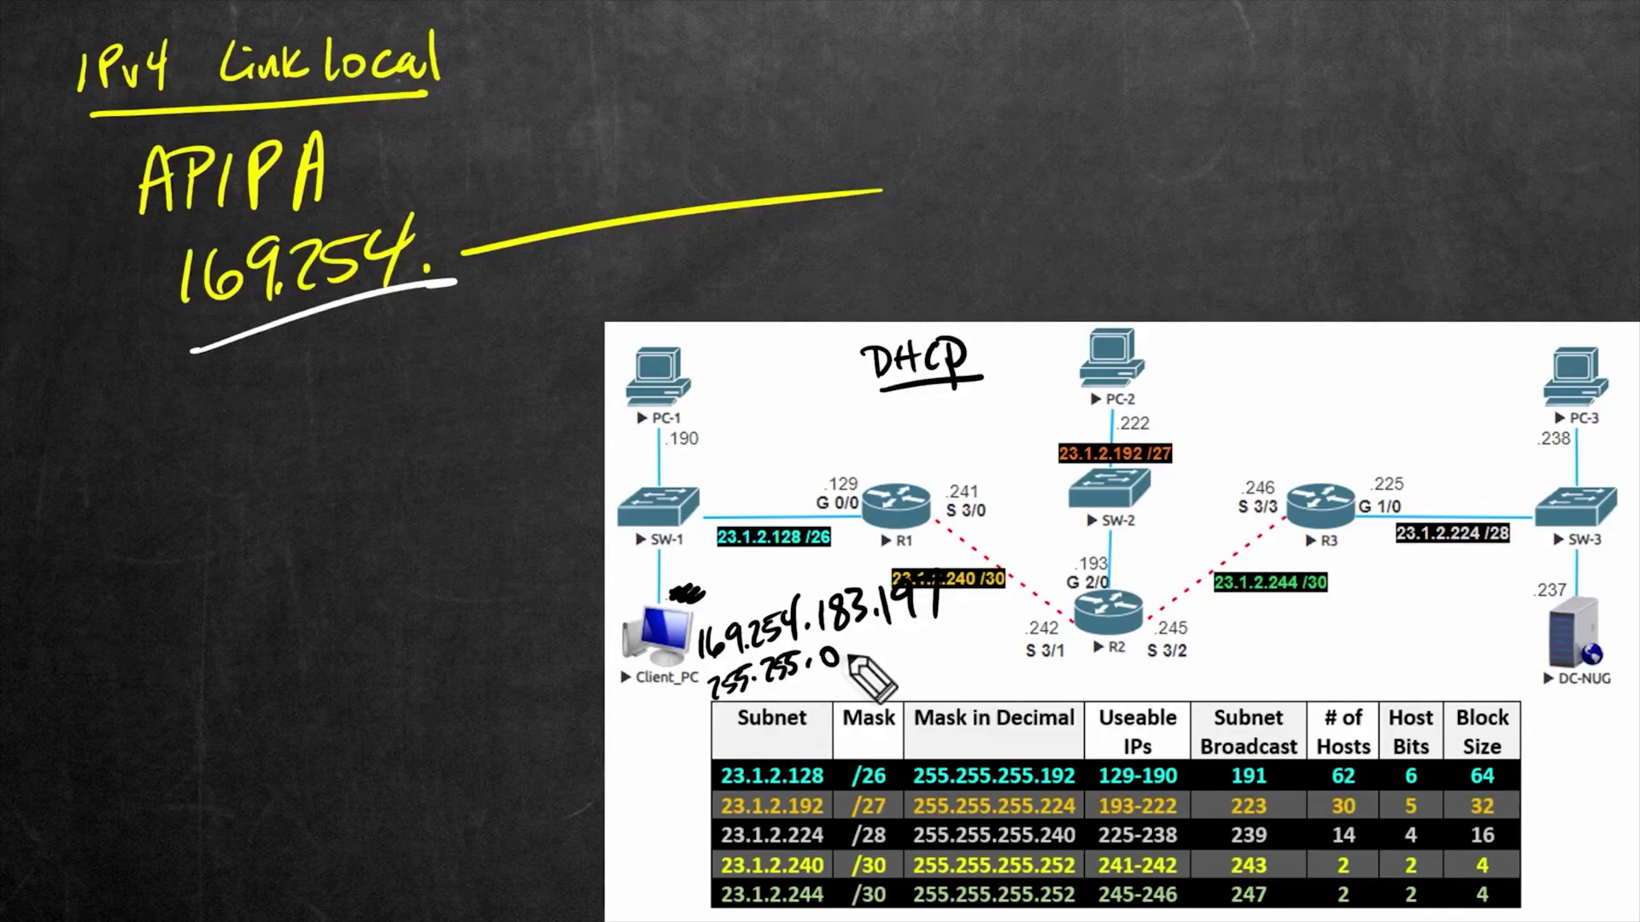
drag(971, 598, 960, 634)
drag(1001, 600, 980, 615)
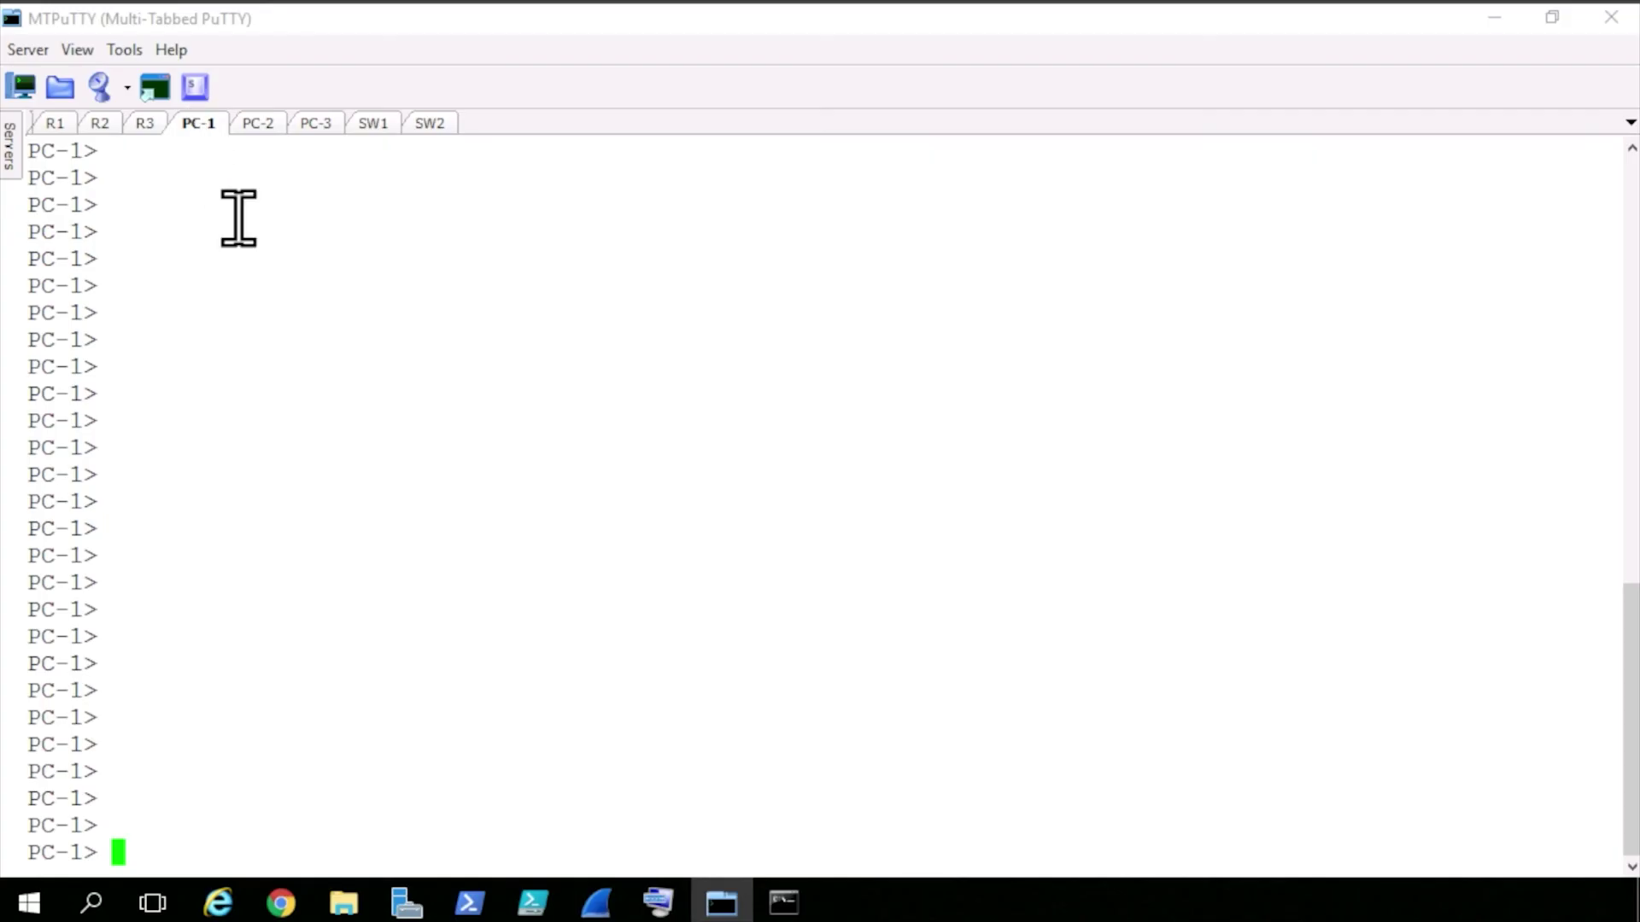
- Check PC-1's current address with show ip
text(show ip)
key(Return)
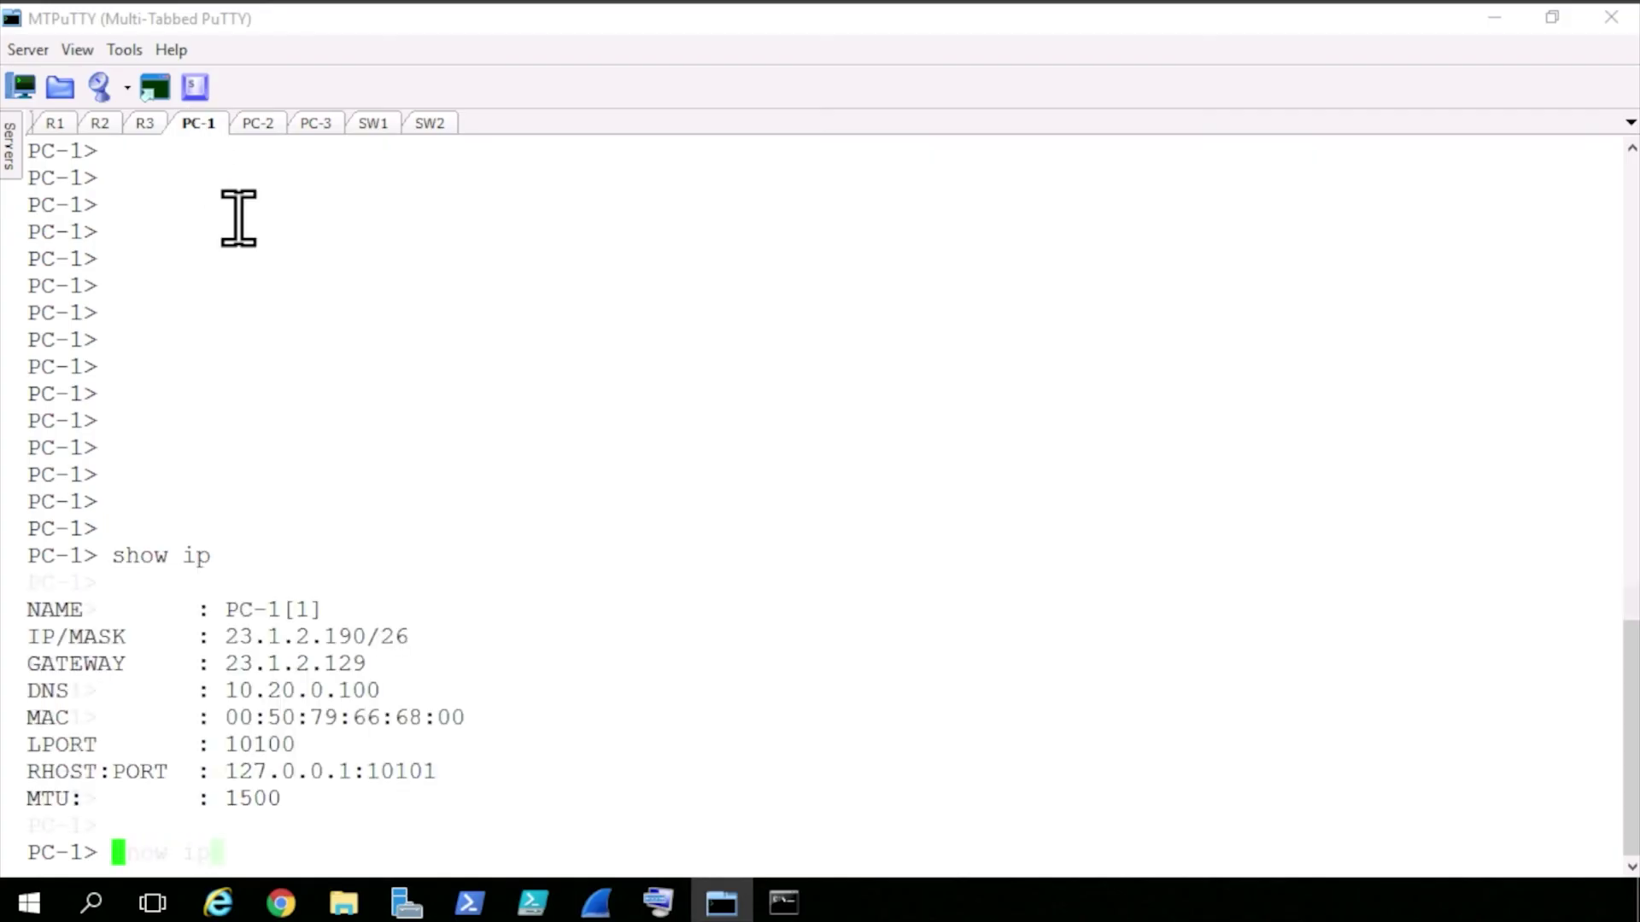
key(Return)
key(Return)
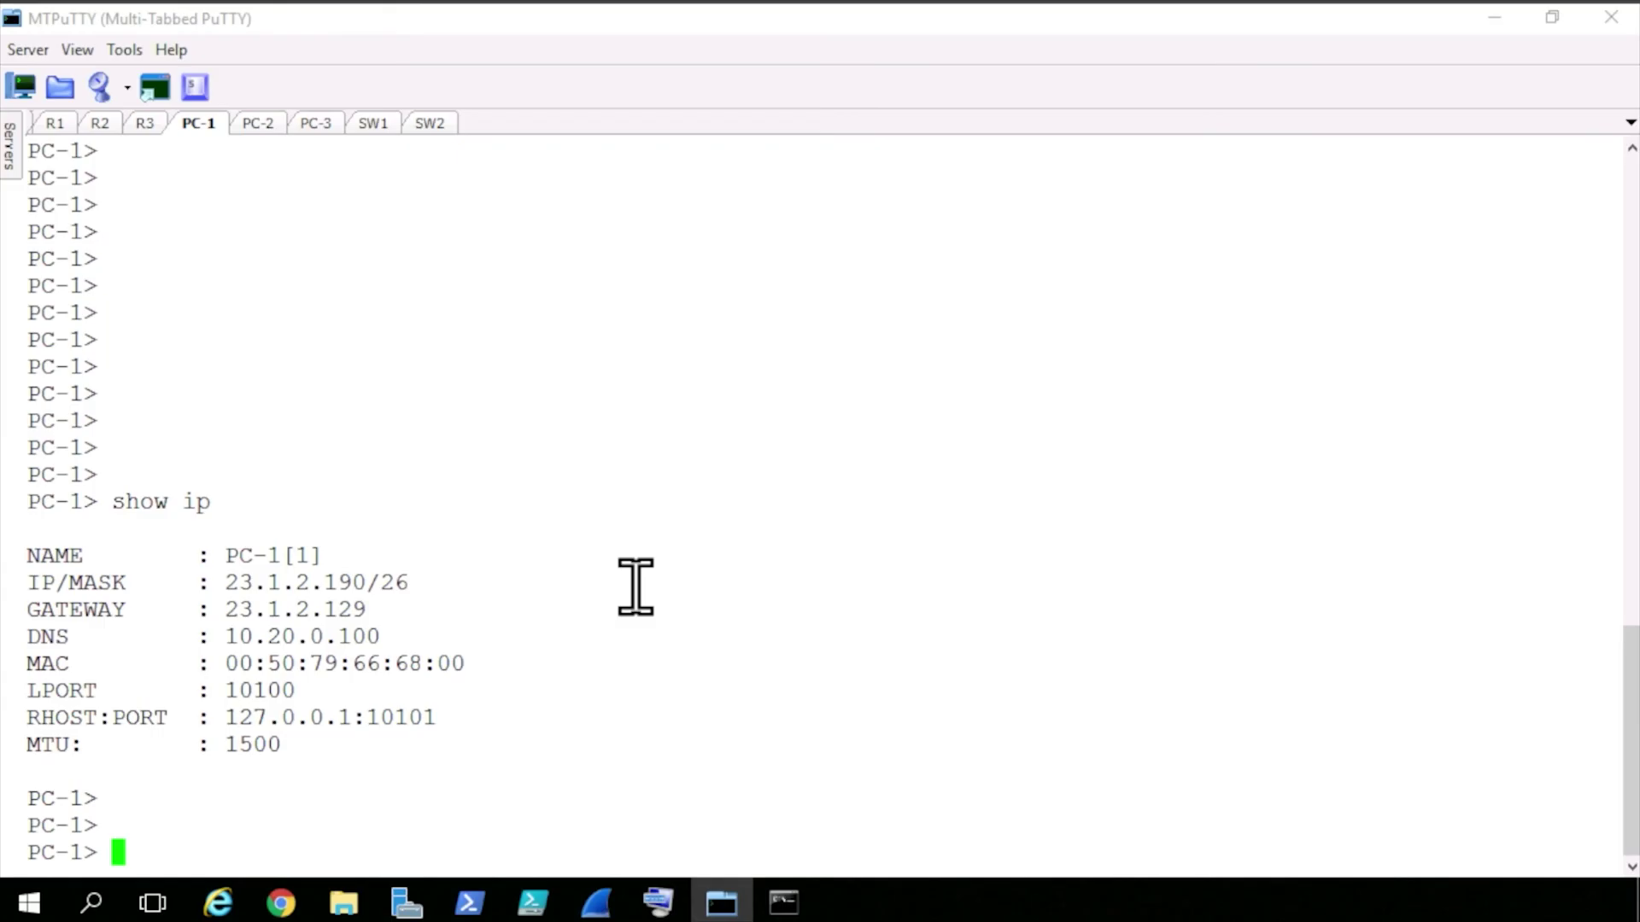
- Assign PC-1 the address 169.254.1.1/16 and enter ping 169.254.183.197
text(ip)
text(169.254)
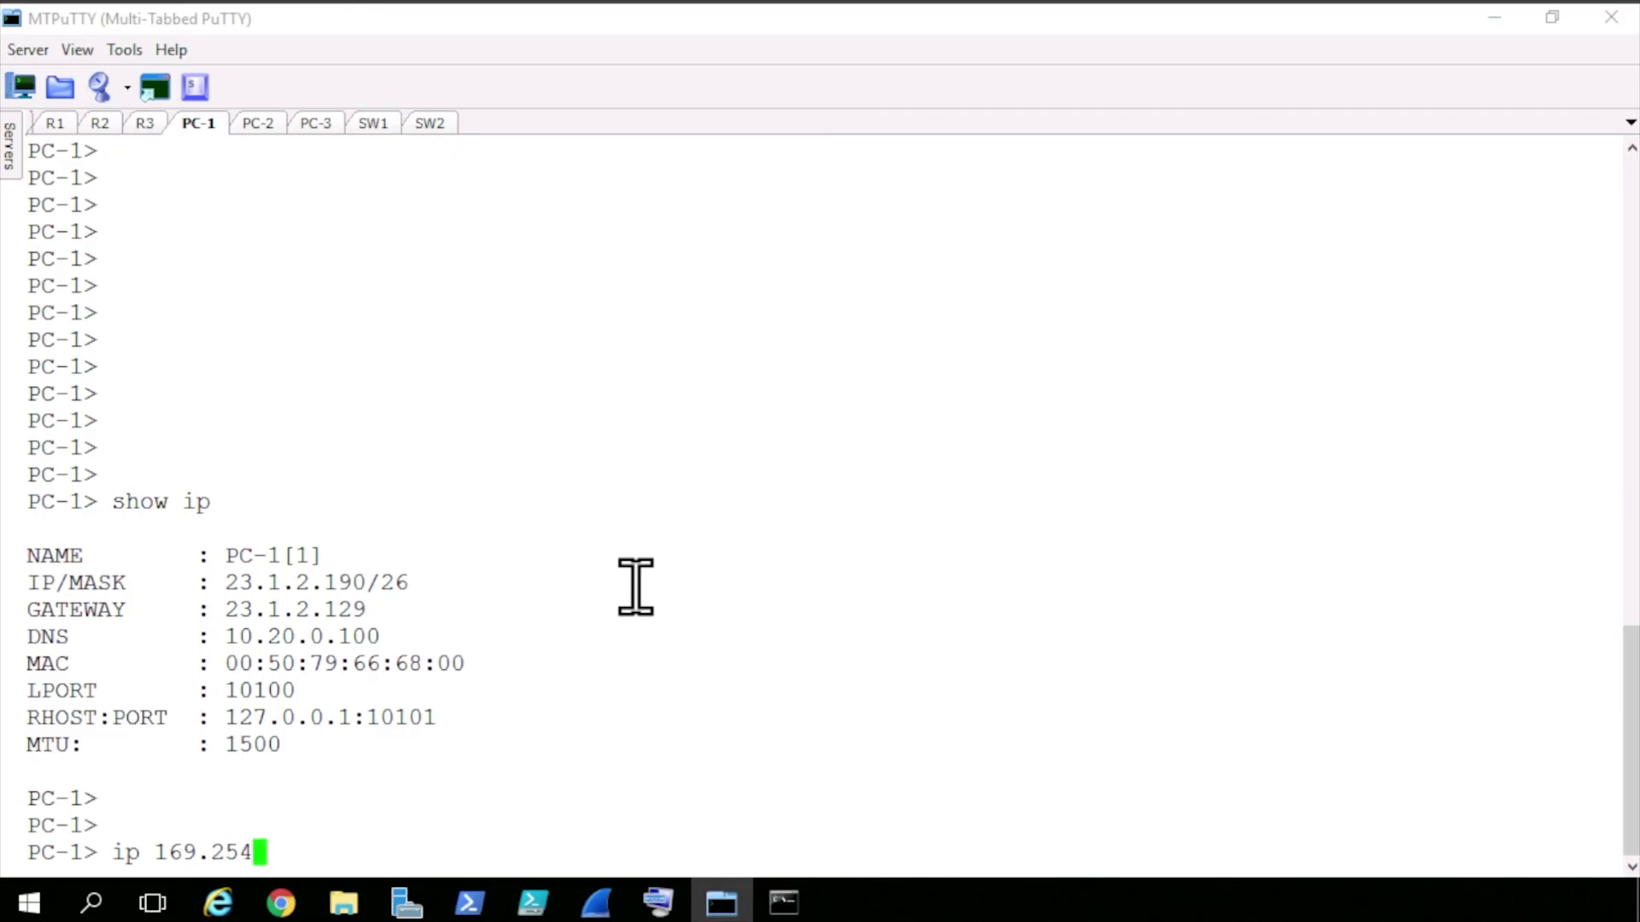
text(.1.1/16)
key(Return)
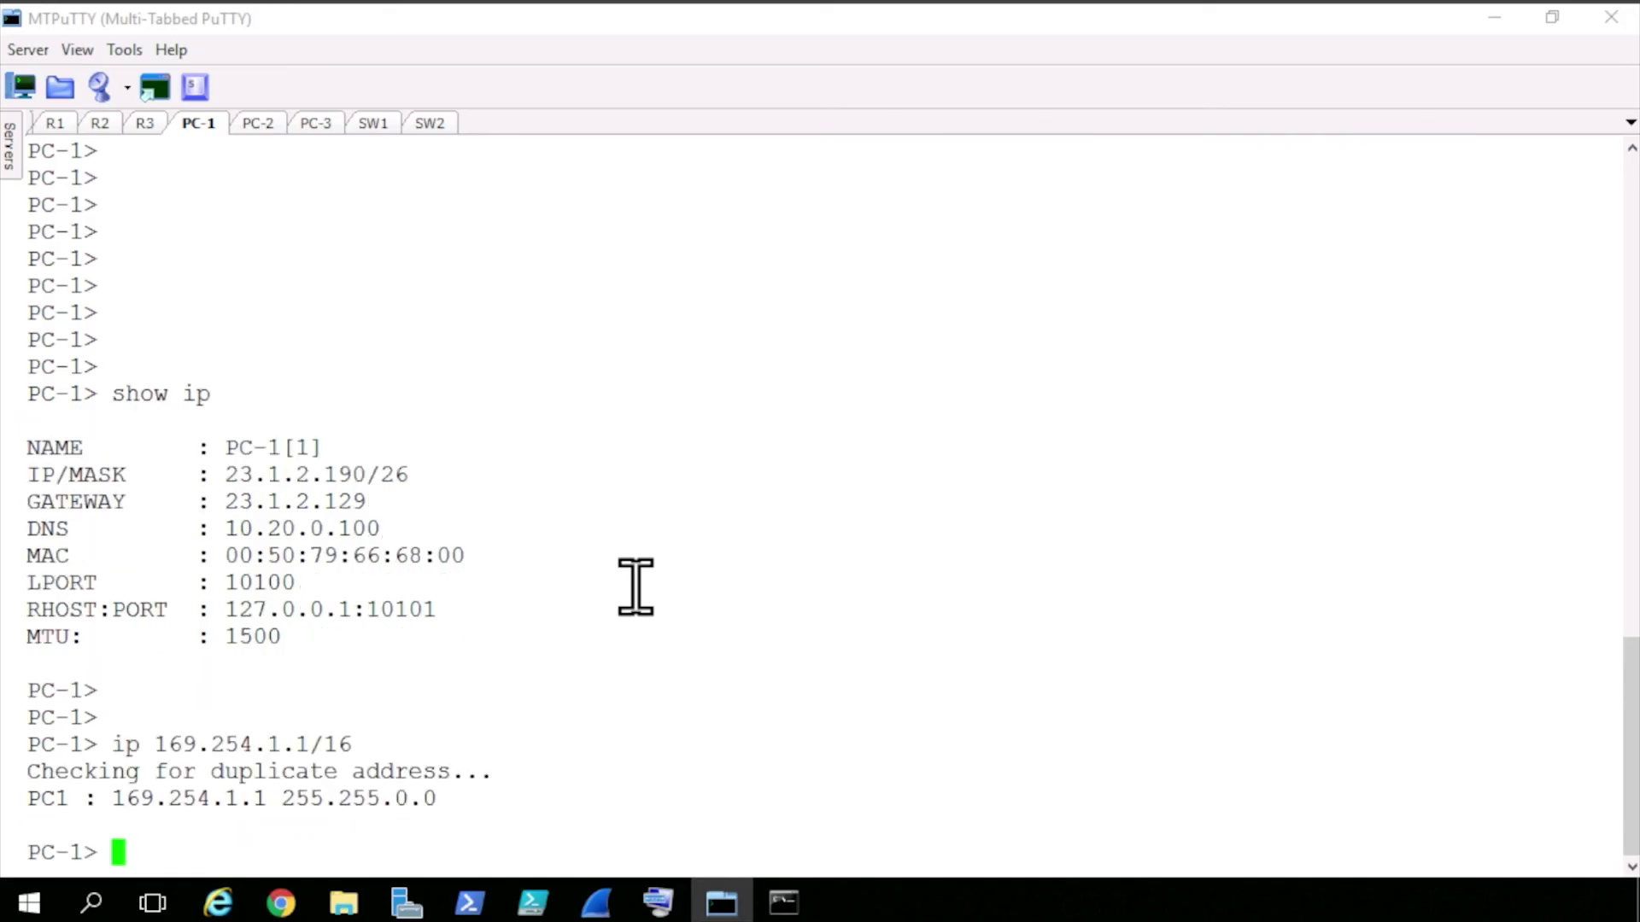
text(ping 1)
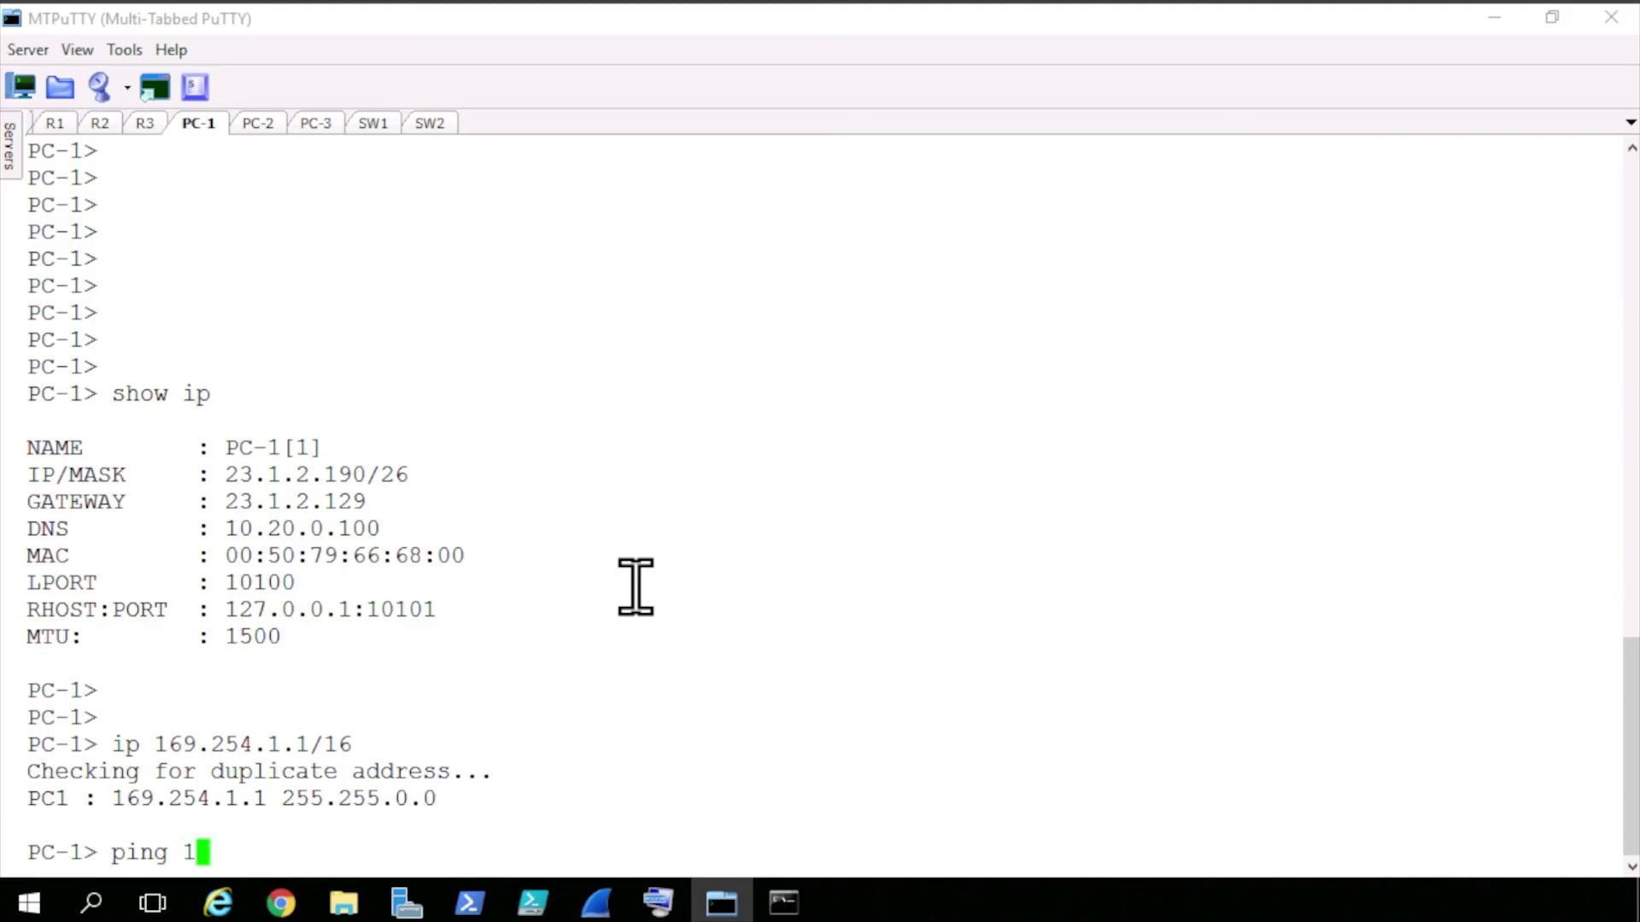
text(69.254.)
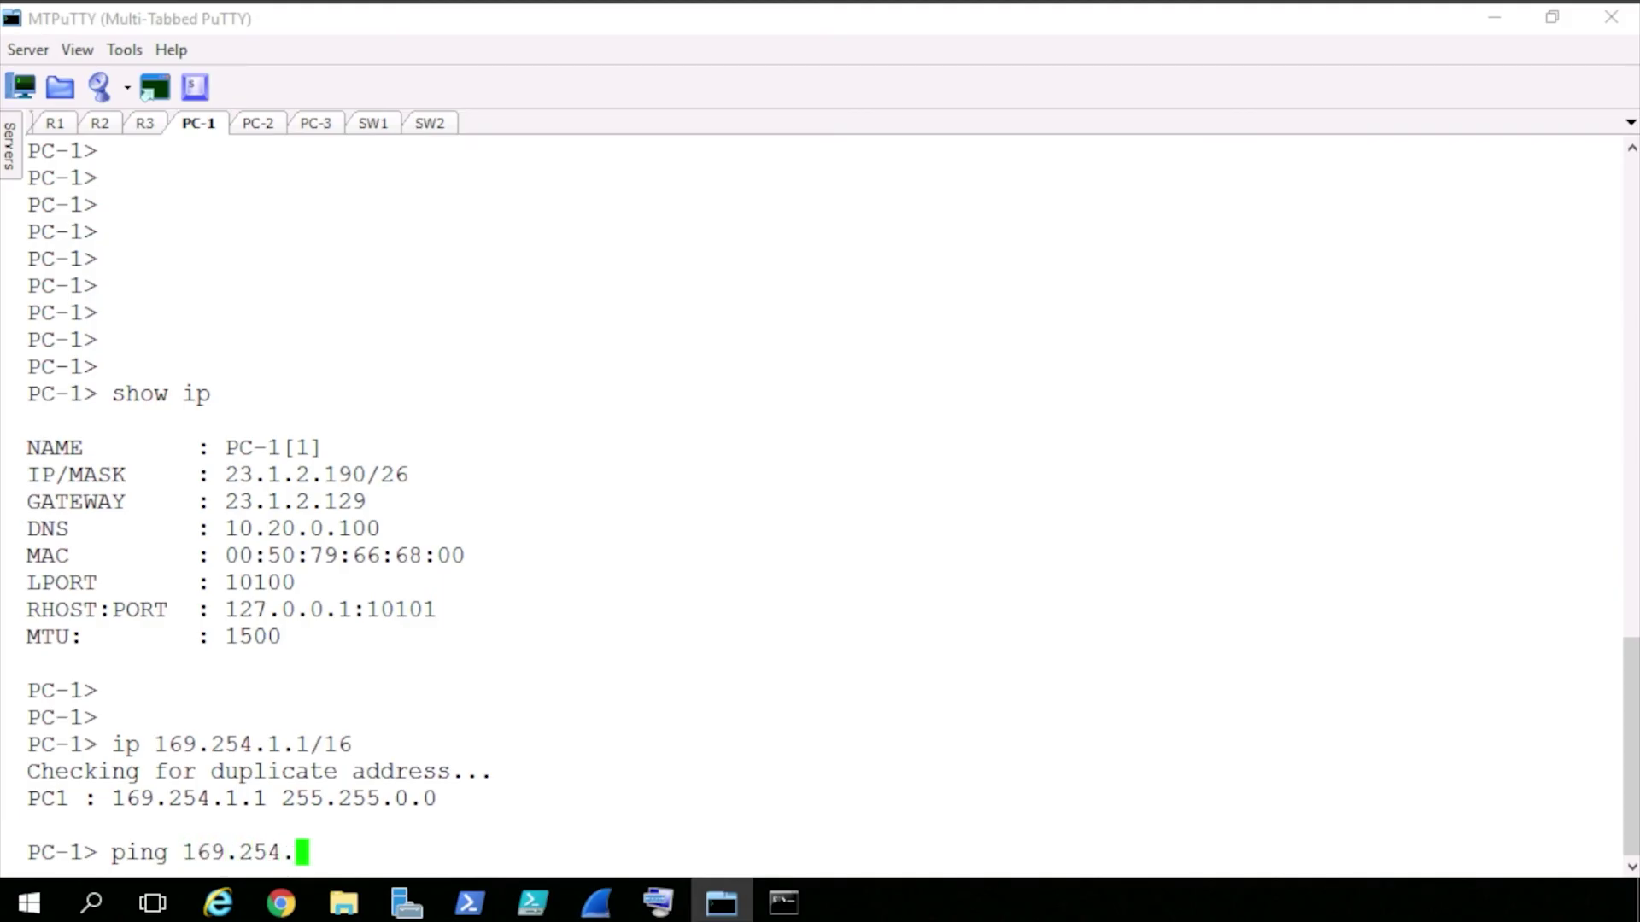
text(183.197)
- Ping Client_PC at 169.254.183.197 from PC-1 and receive replies
key(Return)
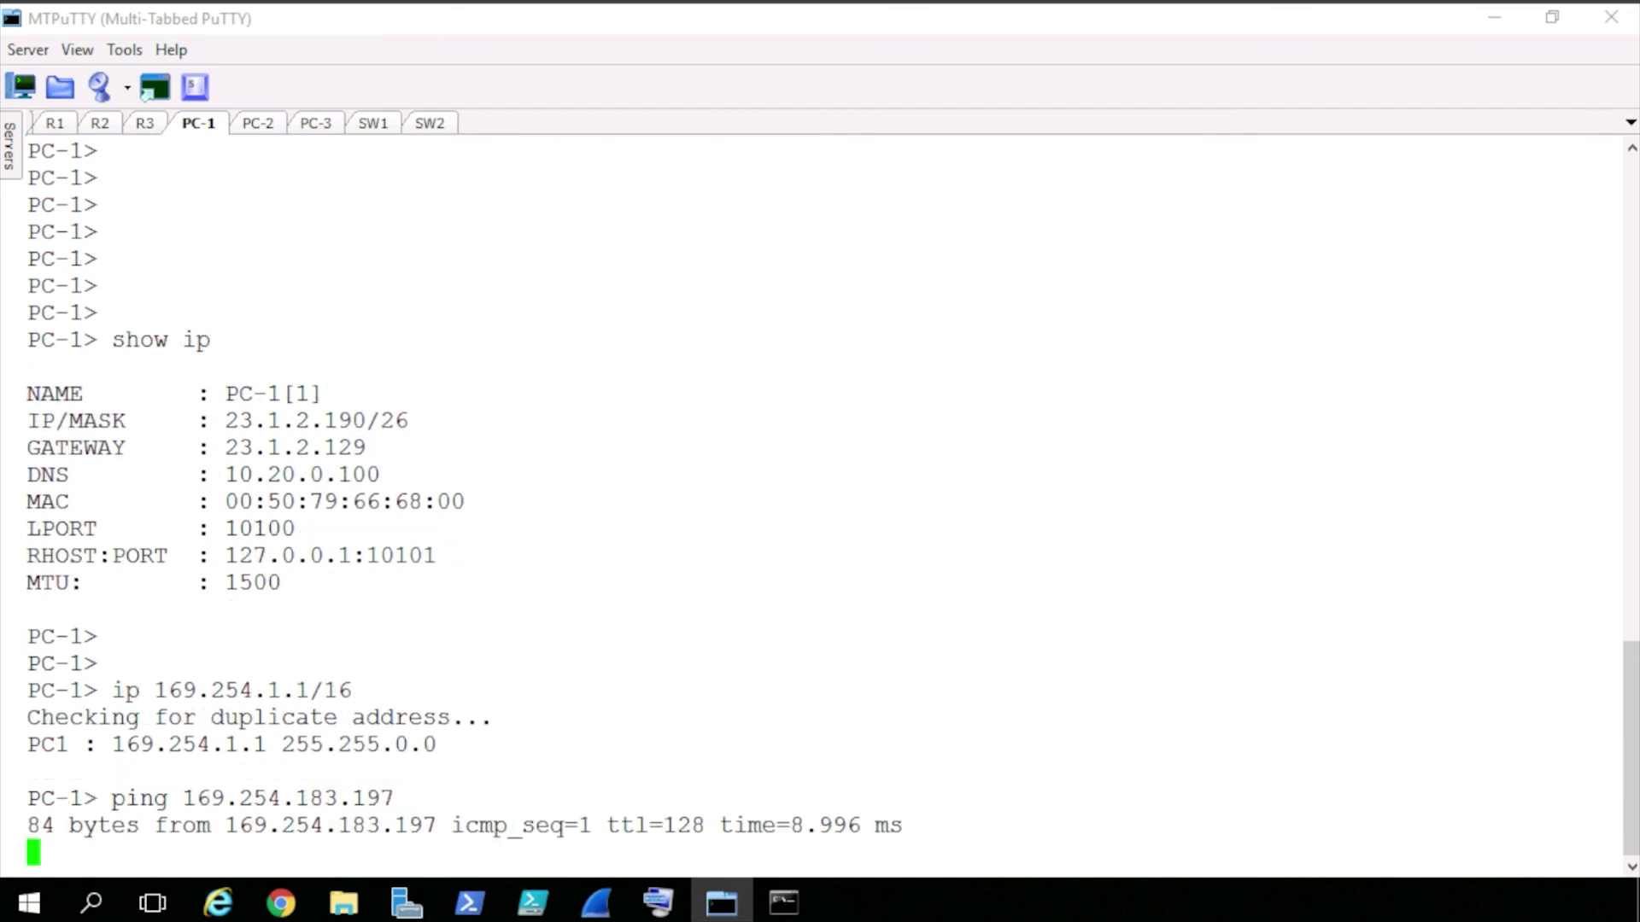